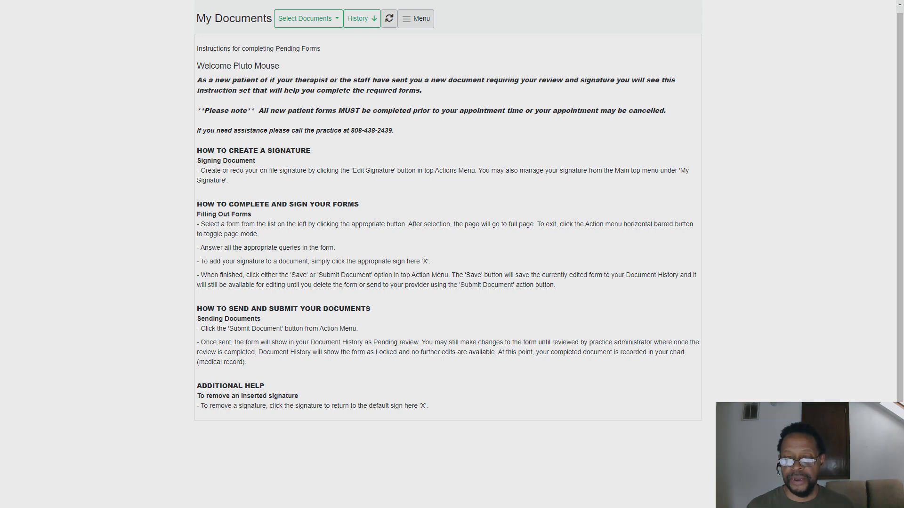
Open the Help template in the template editor and read through its instructions.
key("alt+Tab")
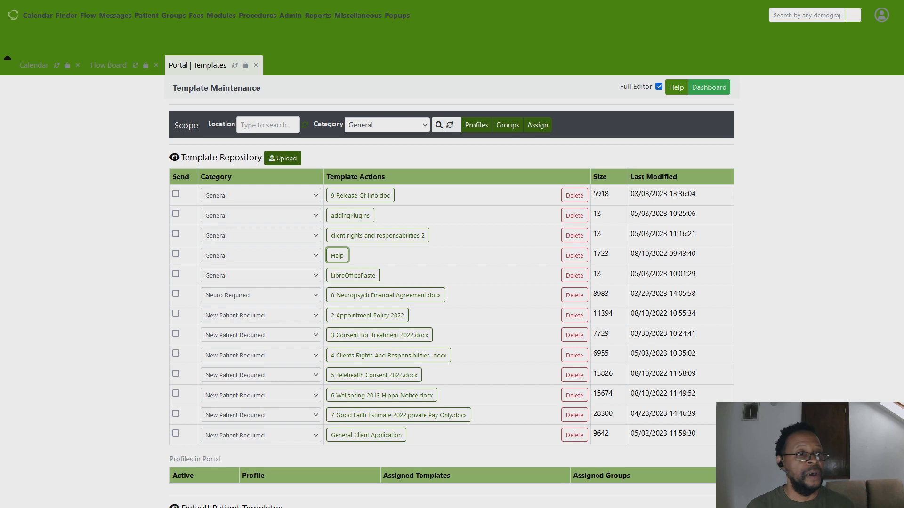
left_click(336, 257)
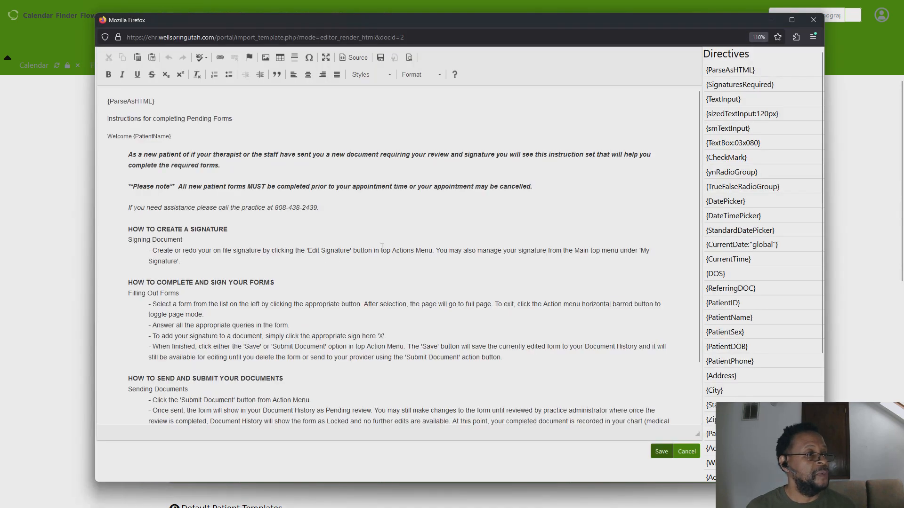
scroll(392, 253, "down", 3)
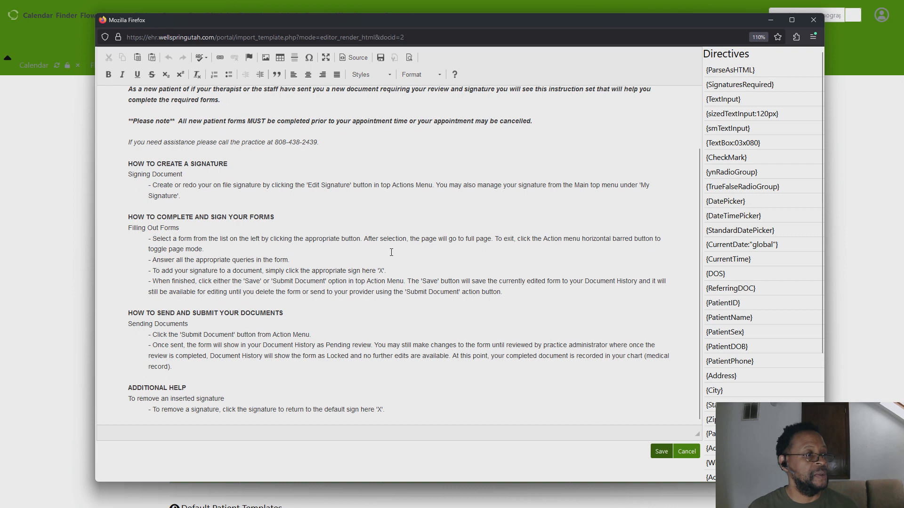
scroll(391, 252, "up", 3)
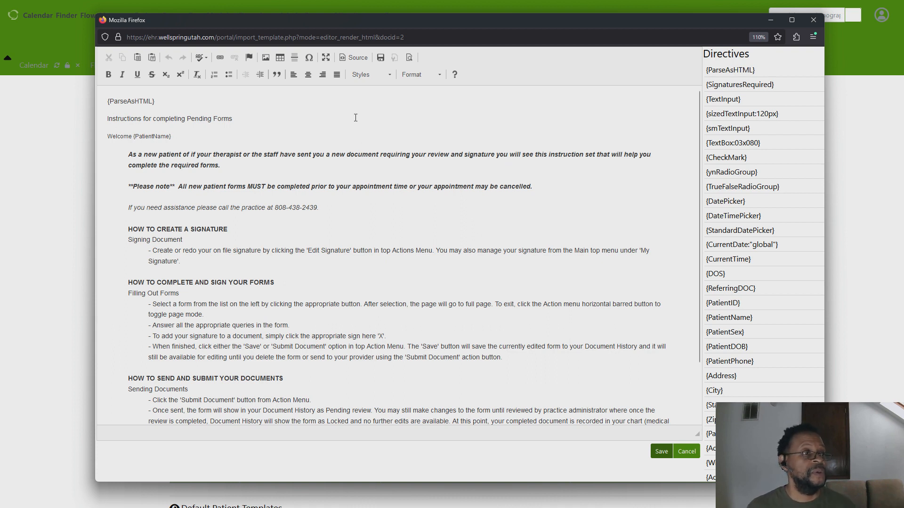
left_click(807, 21)
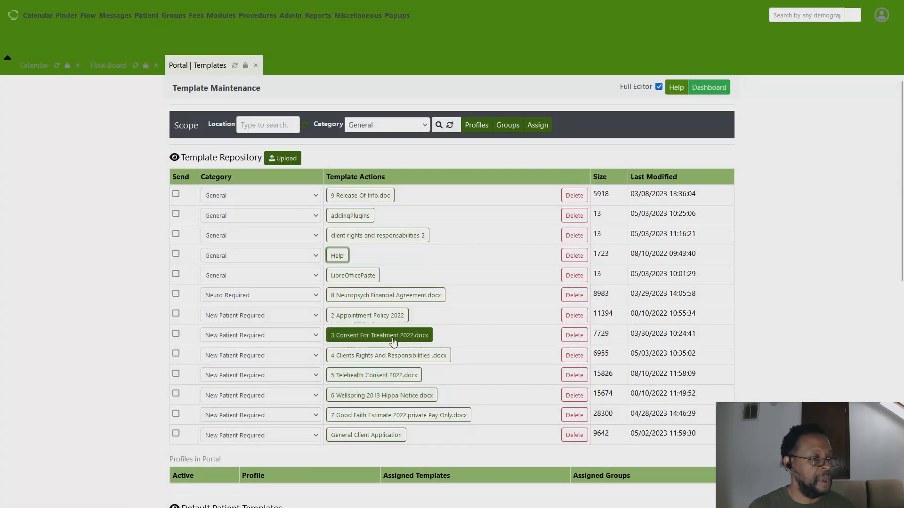
Preview the 3 Consent For Treatment 2022.docx and 4 Clients Rights And Responsibilities .docx templates in the editor.
left_click(393, 336)
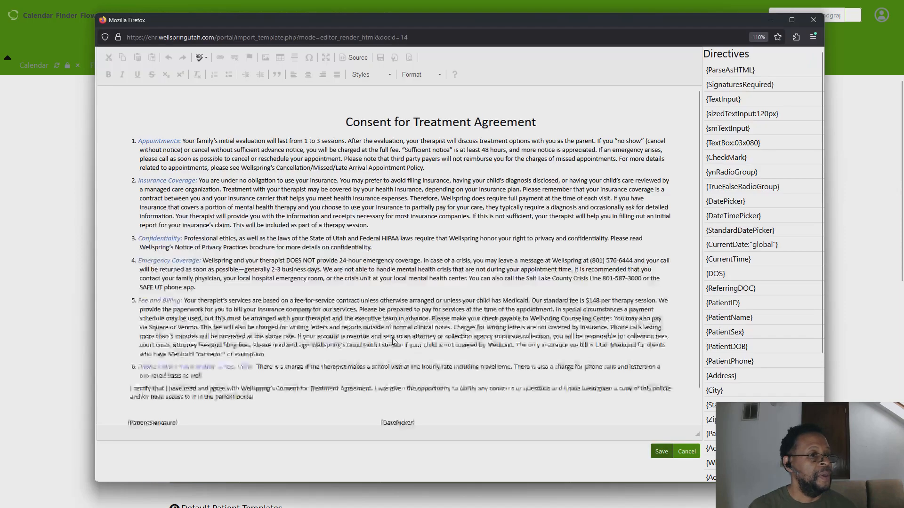
left_click(810, 20)
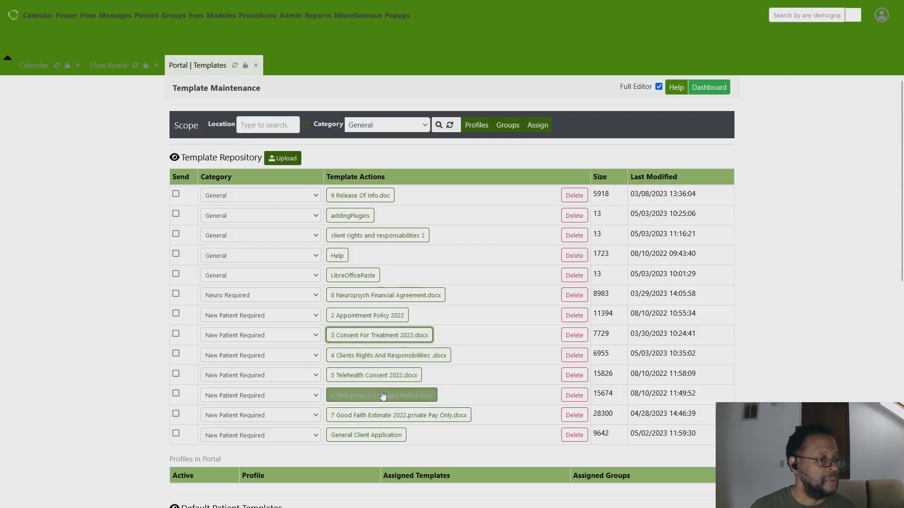
left_click(376, 356)
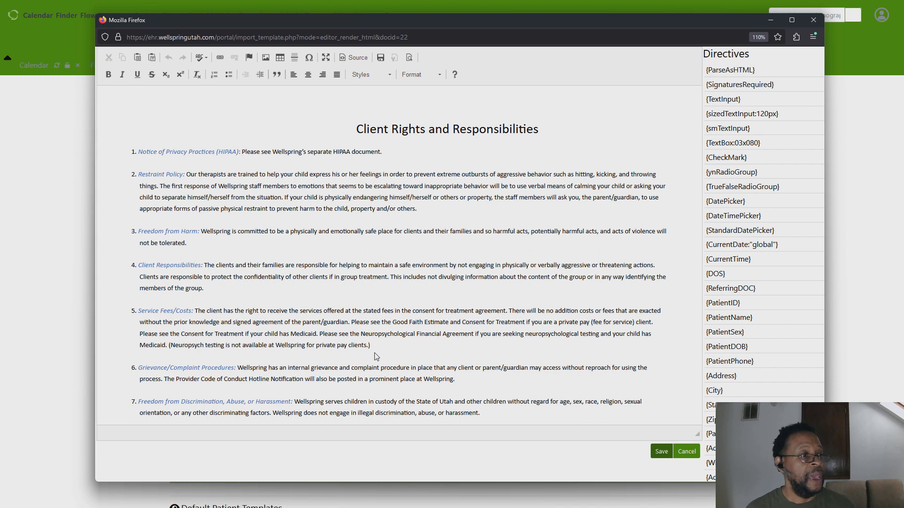
scroll(375, 356, "down", 2)
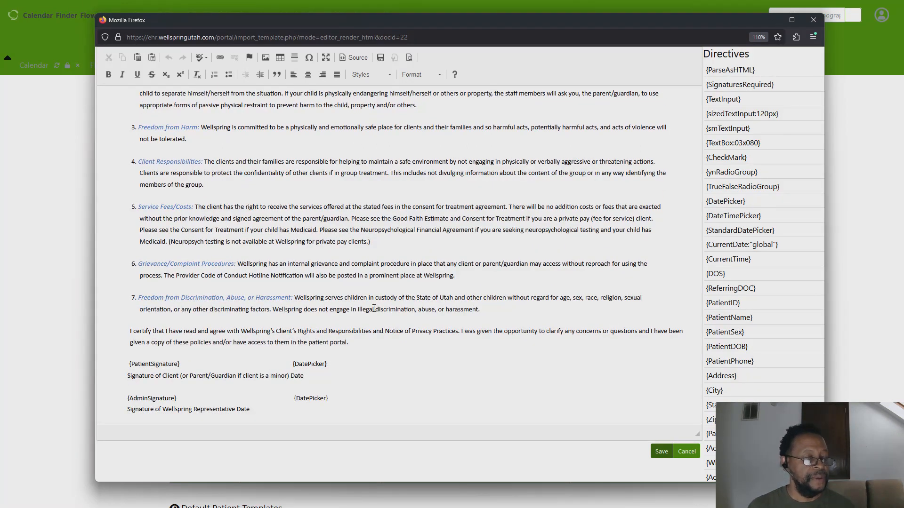
scroll(381, 299, "up", 2)
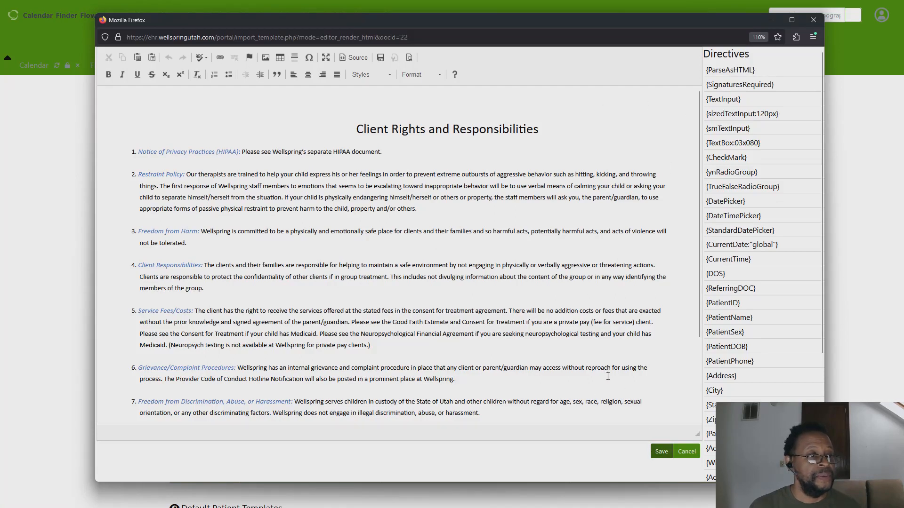
left_click(687, 452)
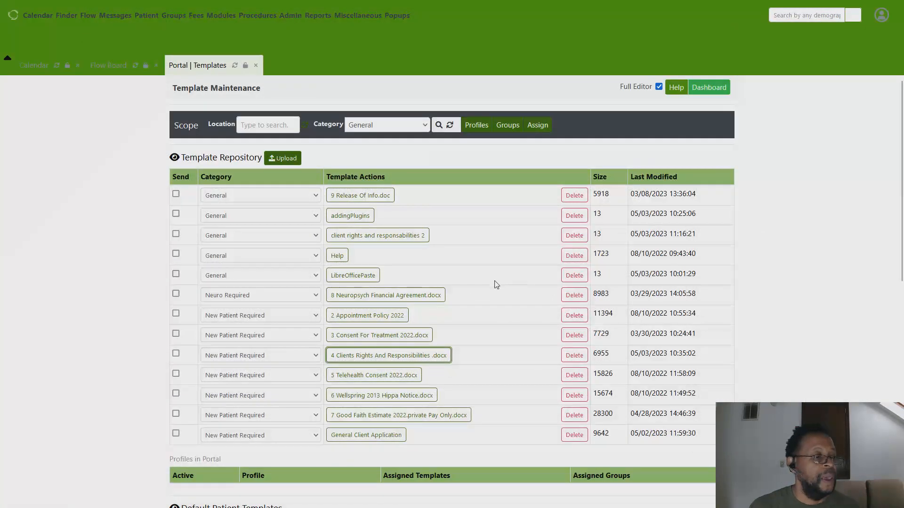
Inspect the HTML source of the 4 Clients Rights And Responsibilities .docx template.
left_click(429, 356)
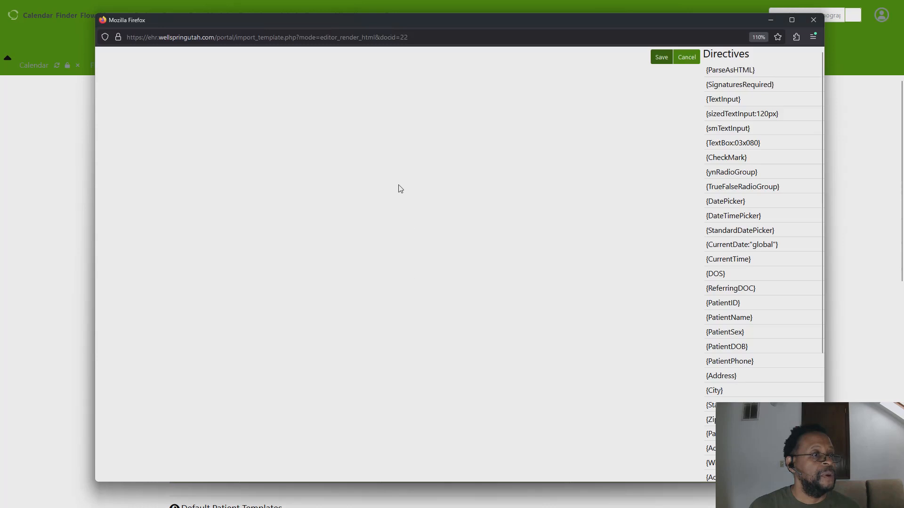
left_click(356, 58)
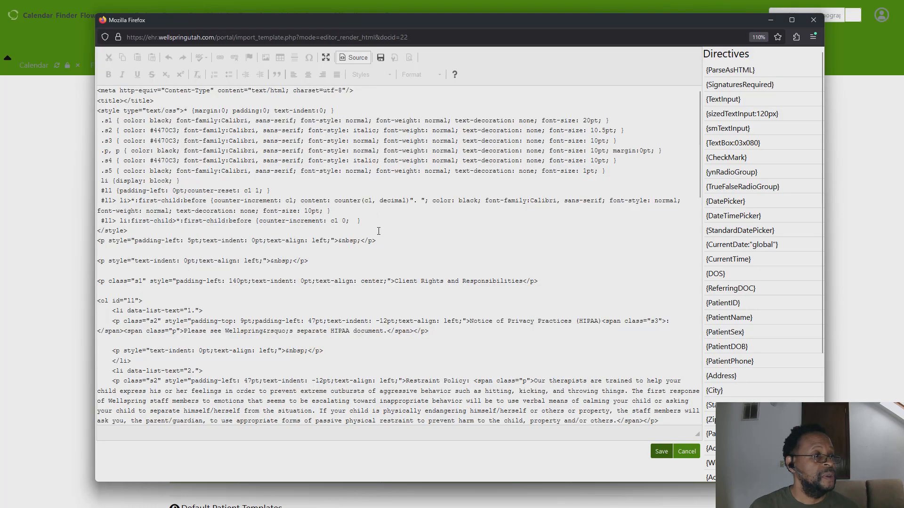
scroll(386, 217, "down", 5)
scroll(386, 216, "down", 3)
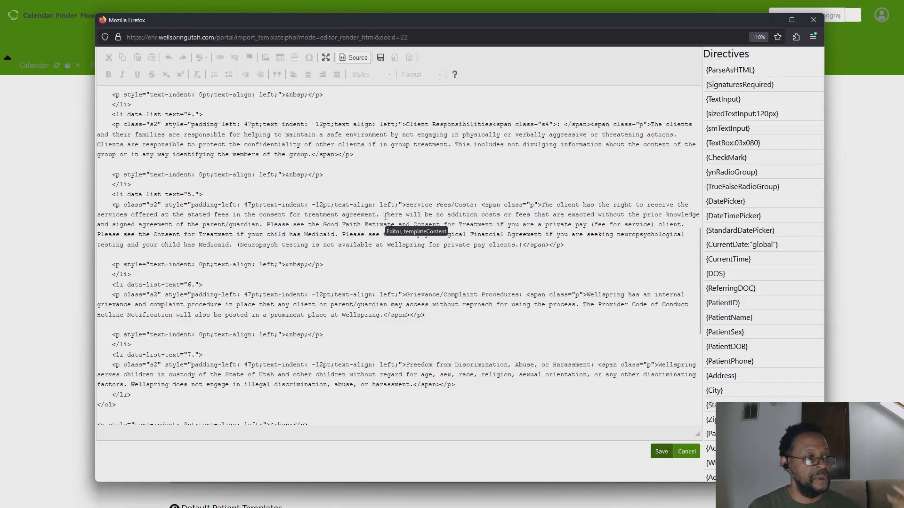
scroll(385, 217, "down", 3)
scroll(385, 217, "down", 3)
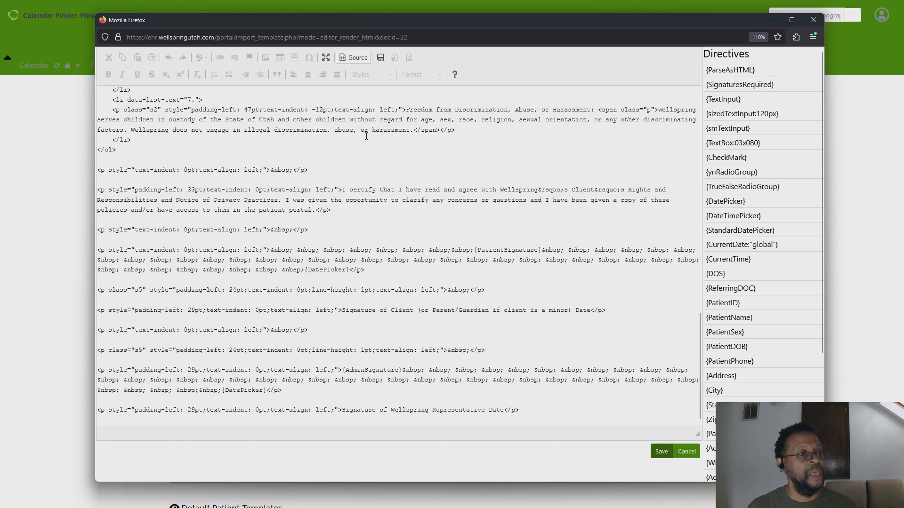
left_click(353, 57)
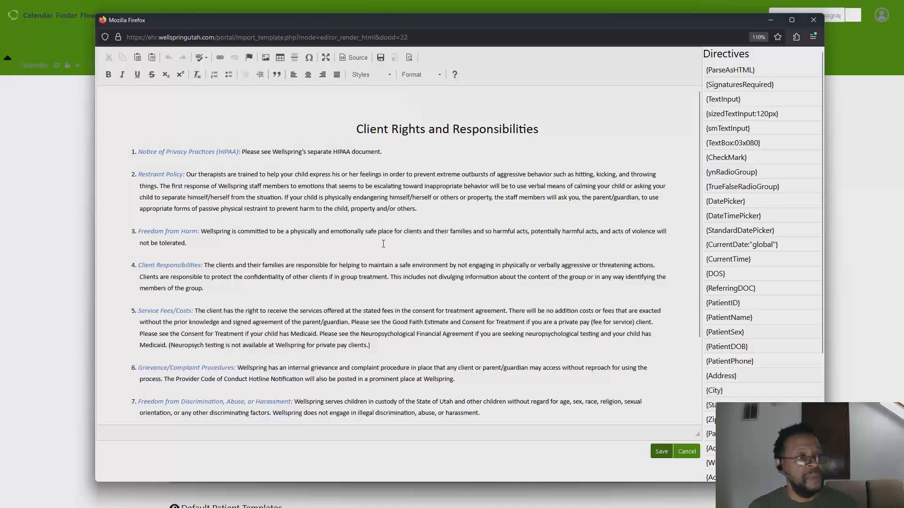
left_click(814, 21)
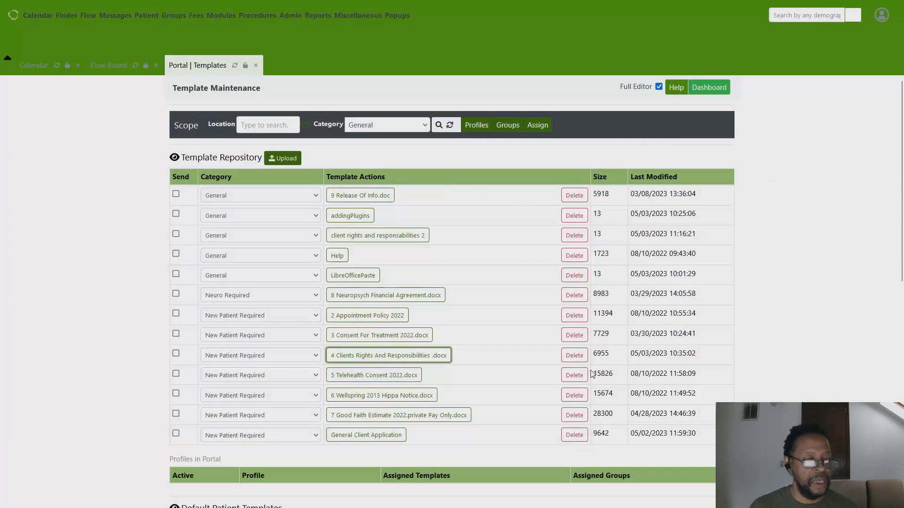
Open the 4 Clients Rights And Responsibilities .docx form in the patient portal and scroll through it.
key("alt+Tab")
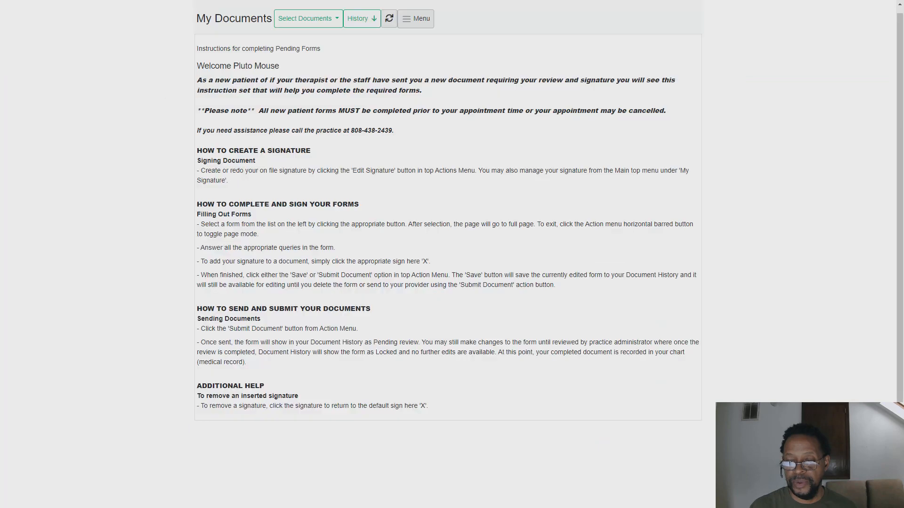
left_click(336, 21)
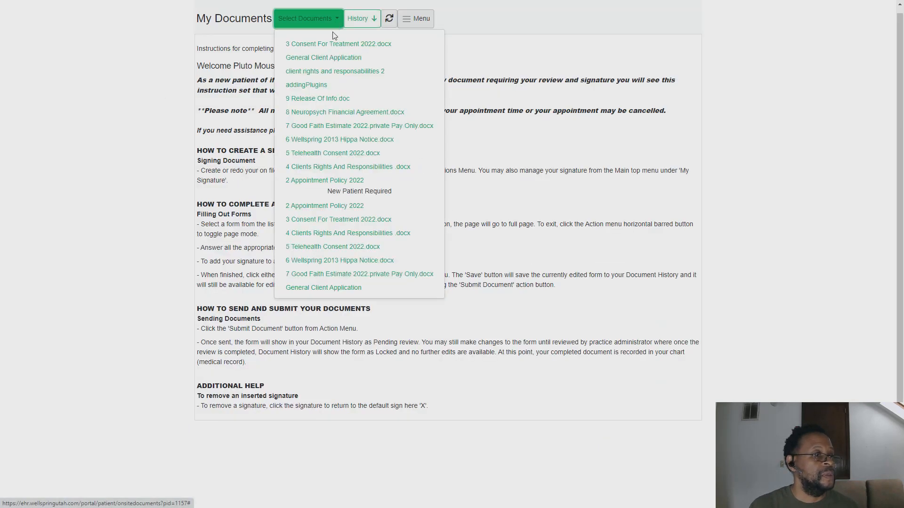
left_click(328, 173)
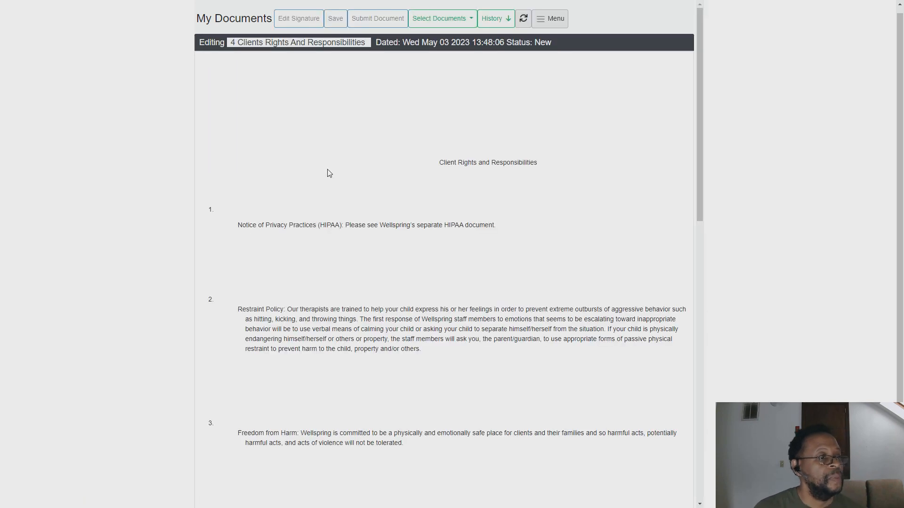
scroll(467, 191, "down", 6)
scroll(469, 191, "down", 8)
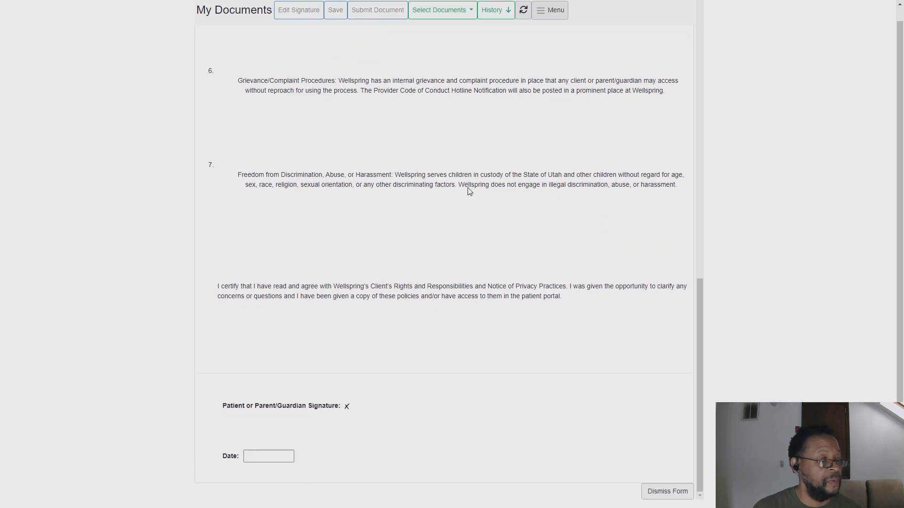
scroll(469, 191, "up", 6)
scroll(468, 189, "up", 7)
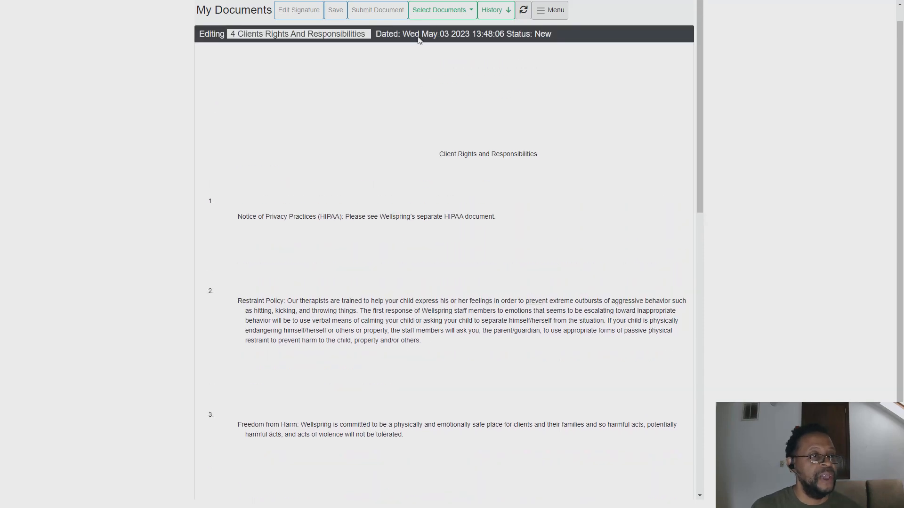
Open the client rights and responsabilities 2 form in the portal and scroll to its signature fields.
left_click(424, 12)
left_click(442, 64)
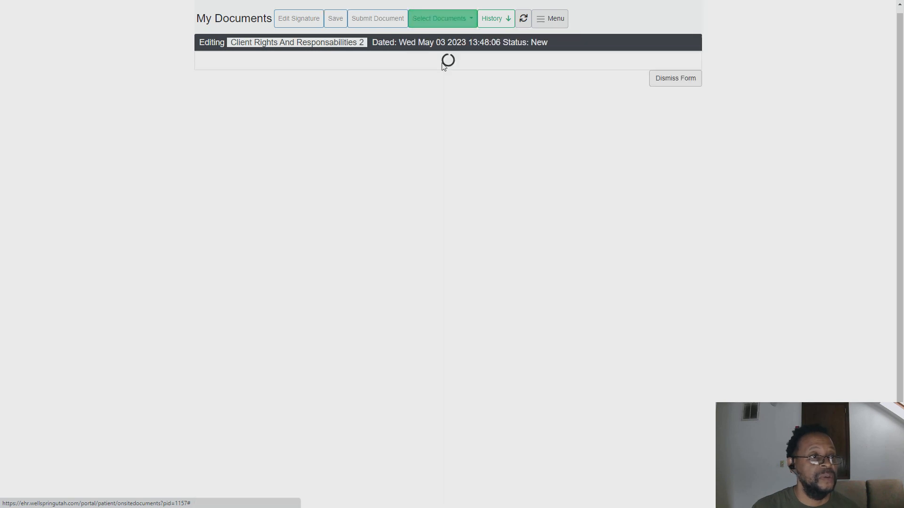
scroll(451, 161, "down", 2)
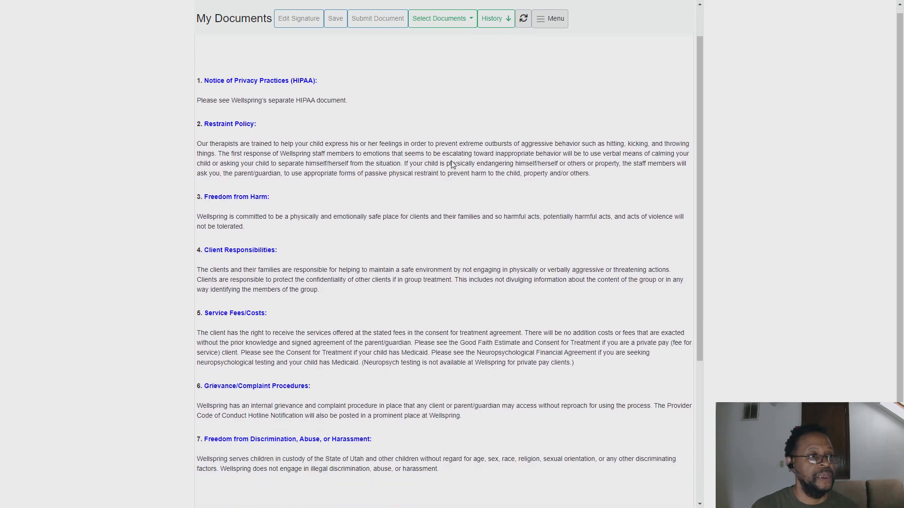
scroll(452, 161, "down", 4)
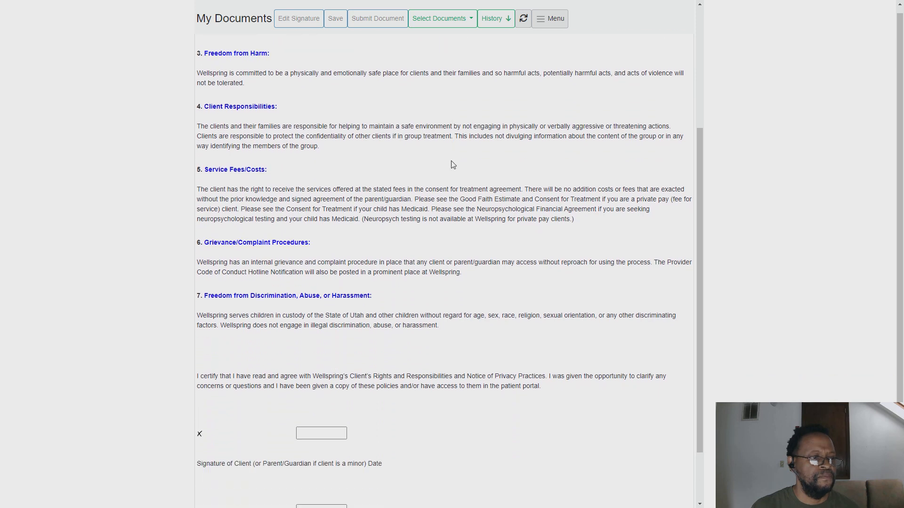
scroll(452, 161, "up", 6)
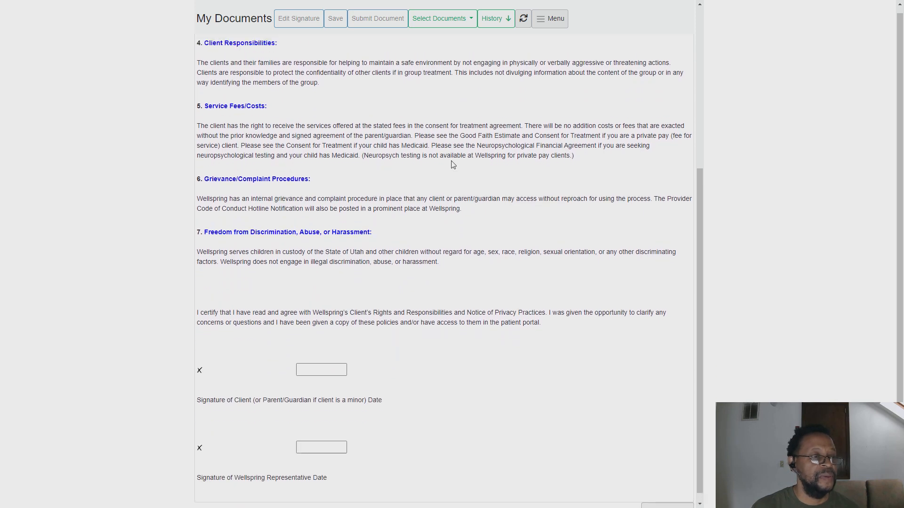
Reopen the 4 Clients Rights And Responsibilities .docx form, review its signature section, and dismiss the form.
left_click(440, 21)
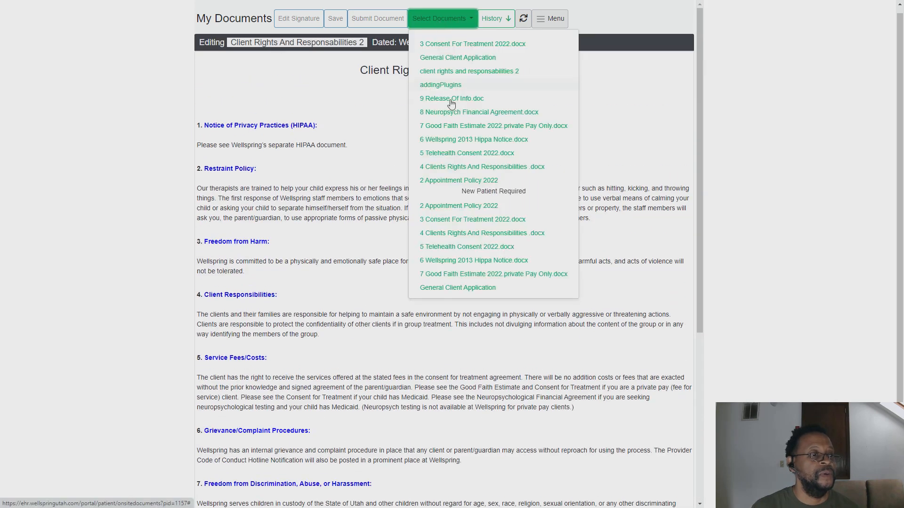
left_click(463, 168)
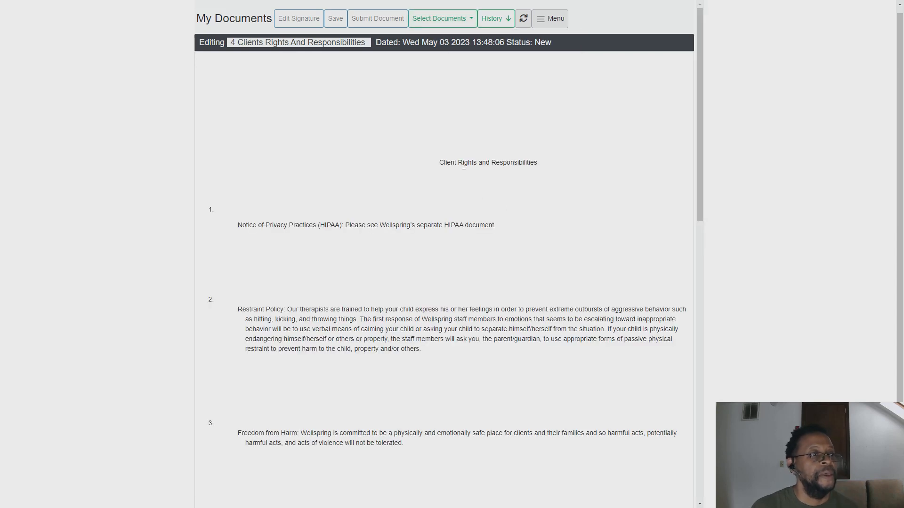
left_click(433, 27)
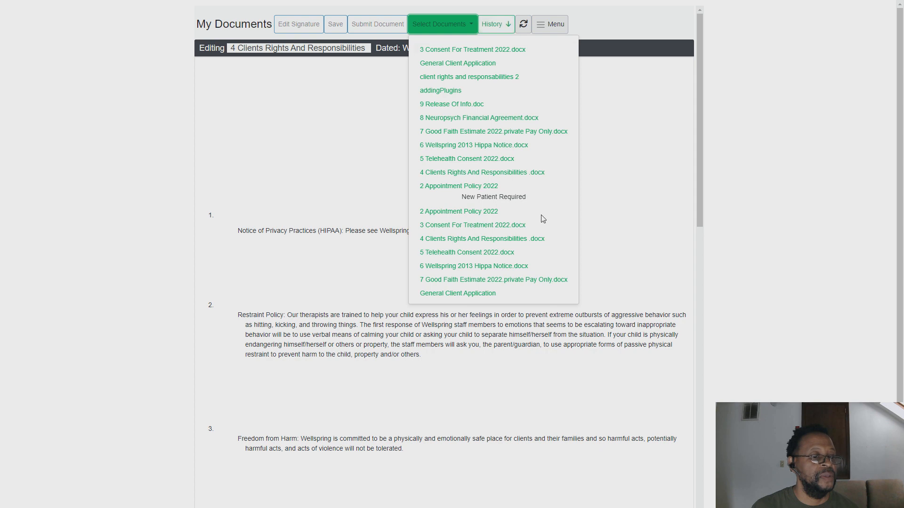
scroll(563, 301, "down", 1)
scroll(605, 329, "down", 9)
left_click(605, 329)
scroll(603, 327, "down", 4)
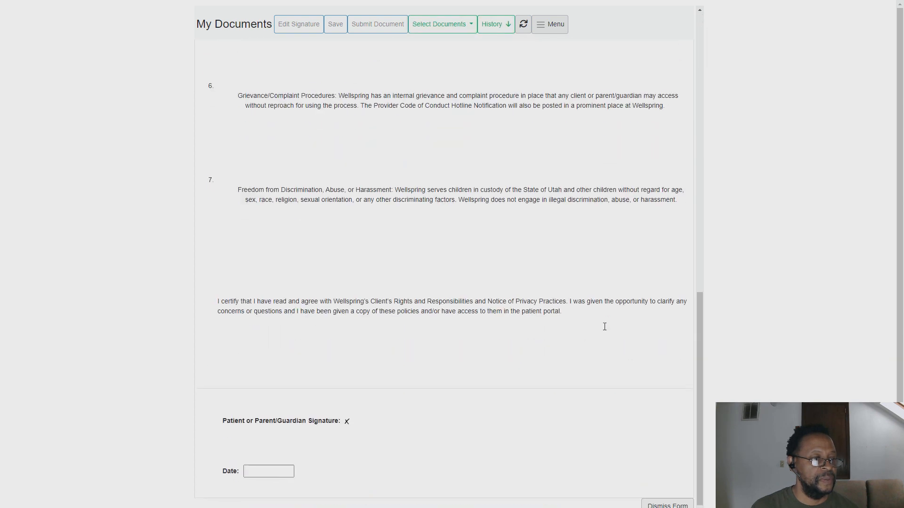
left_click(659, 502)
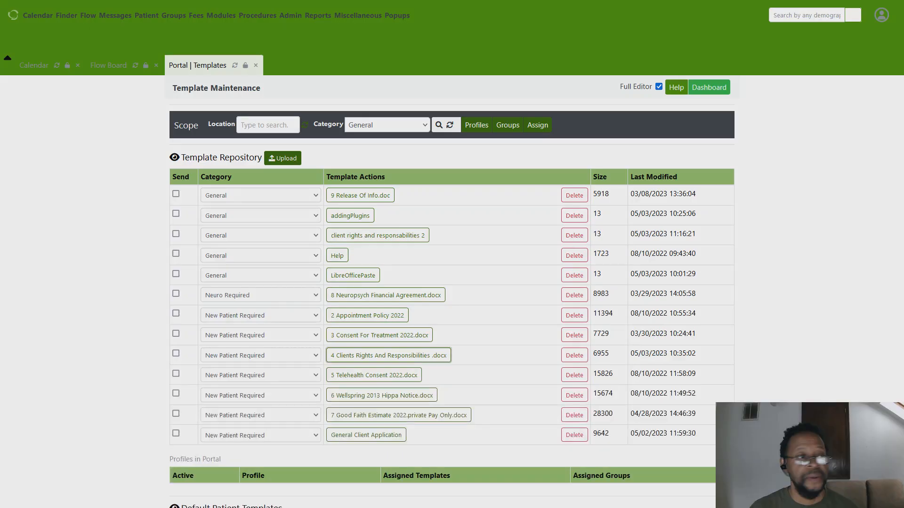
Open the Help template in the editor, inspect its HTML source, and close the editor window.
left_click(336, 256)
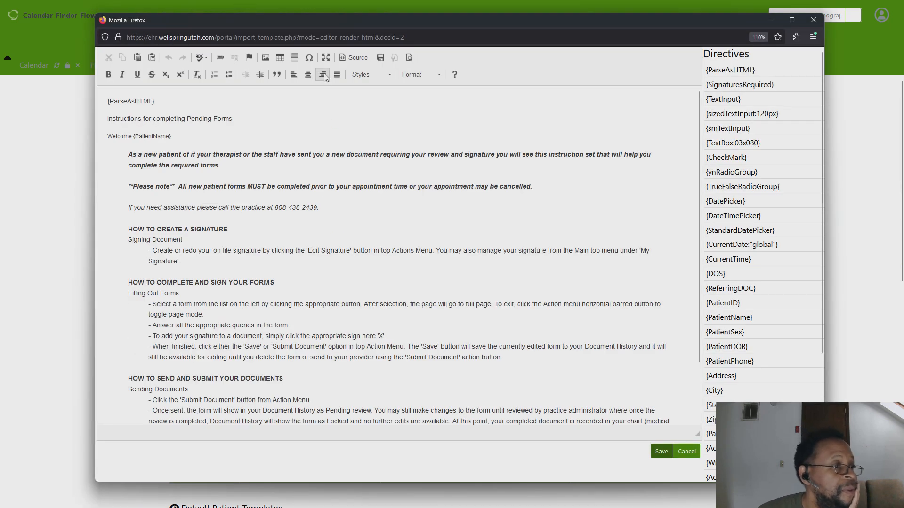
left_click(354, 57)
left_click_drag(109, 162, 97, 162)
left_click_drag(171, 192, 153, 191)
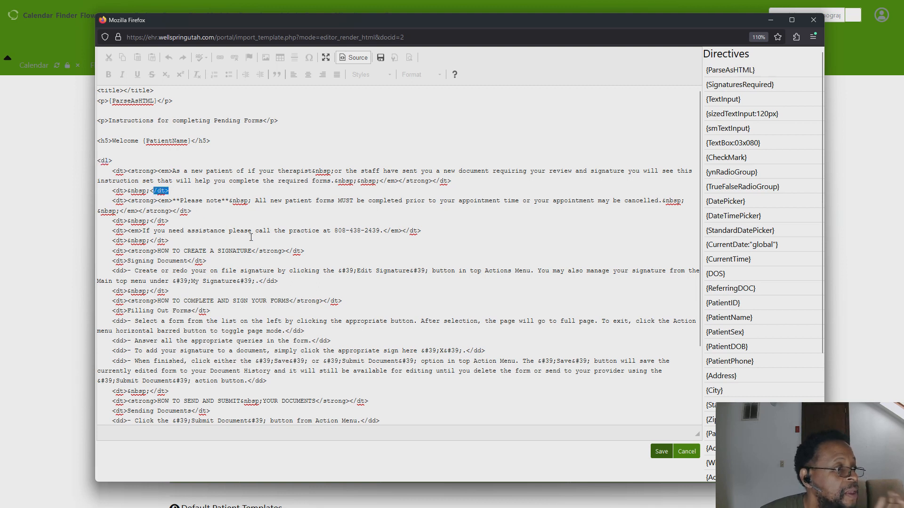
left_click_drag(178, 100, 156, 100)
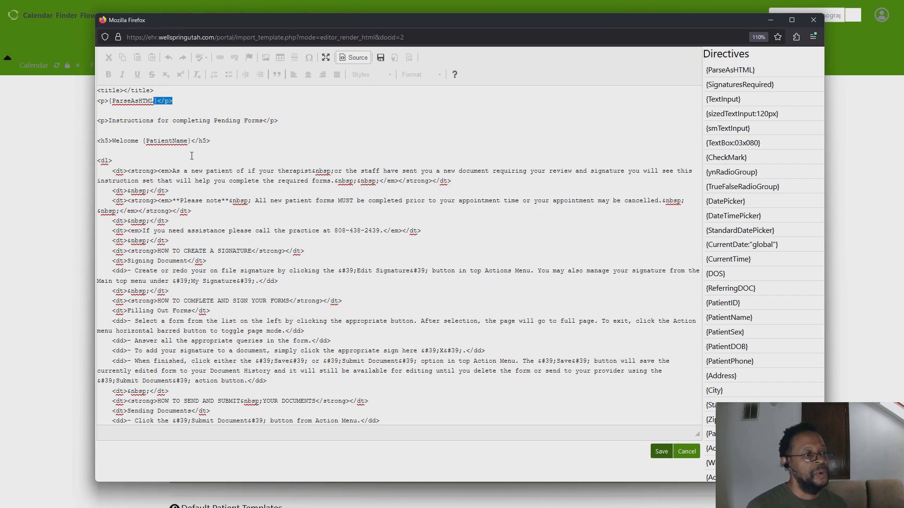
scroll(191, 155, "down", 3)
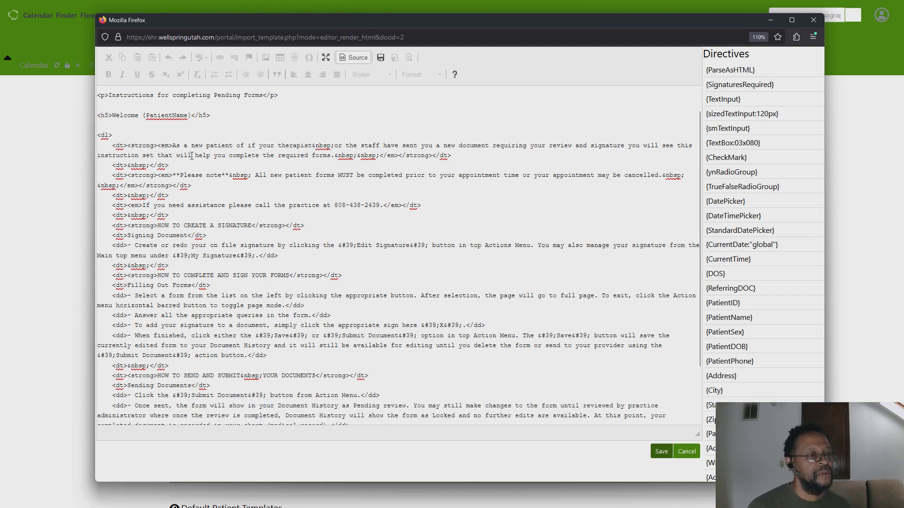
left_click(356, 58)
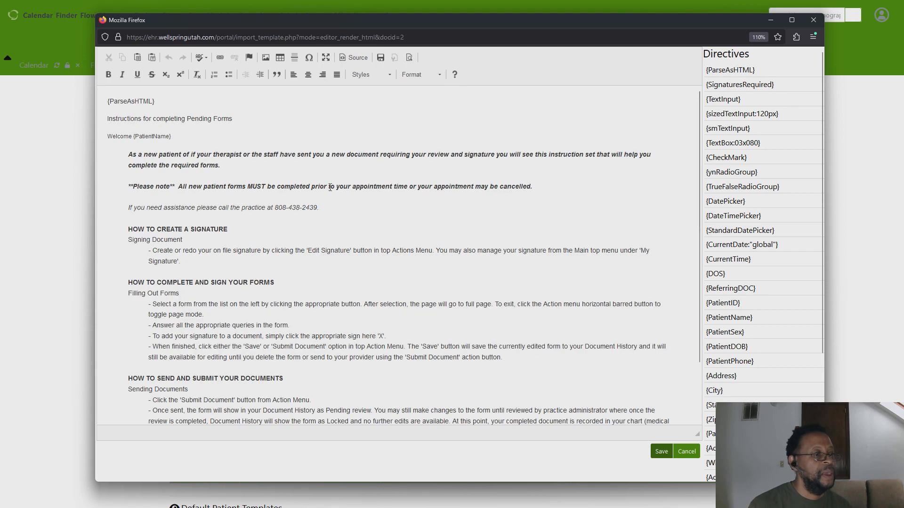
scroll(271, 273, "down", 3)
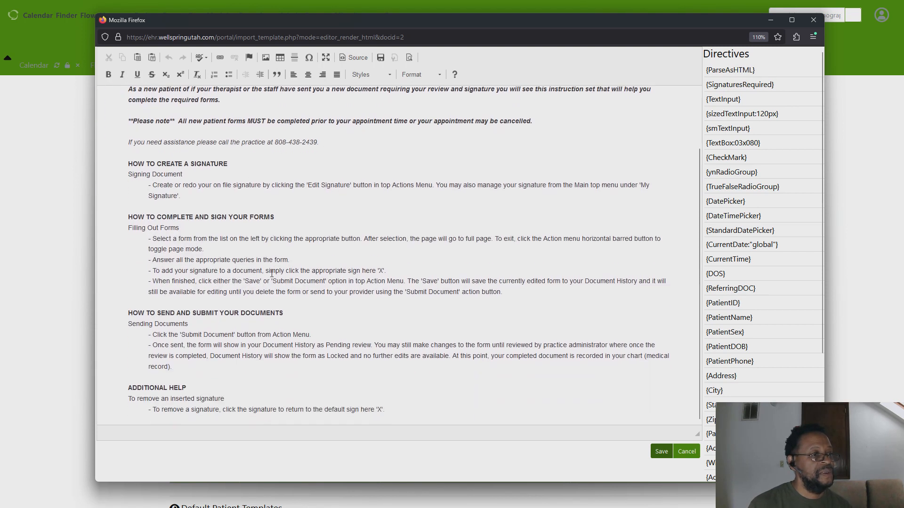
scroll(272, 273, "up", 3)
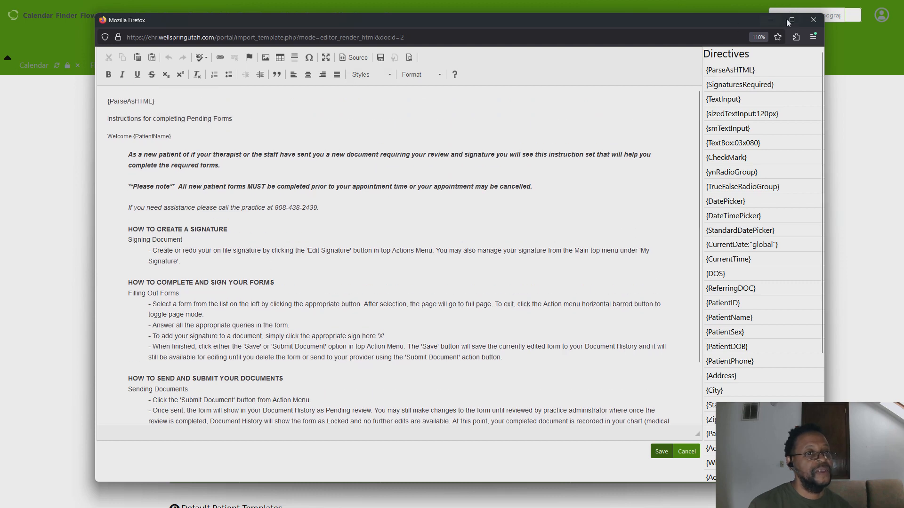
left_click(812, 22)
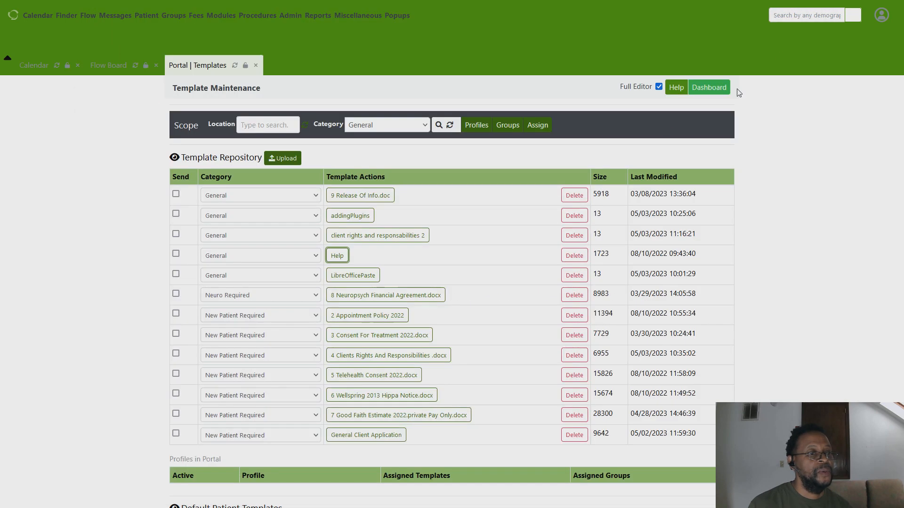
Open the client rights and responsabilities 2 template in the editor and scroll through its signature section.
left_click(394, 241)
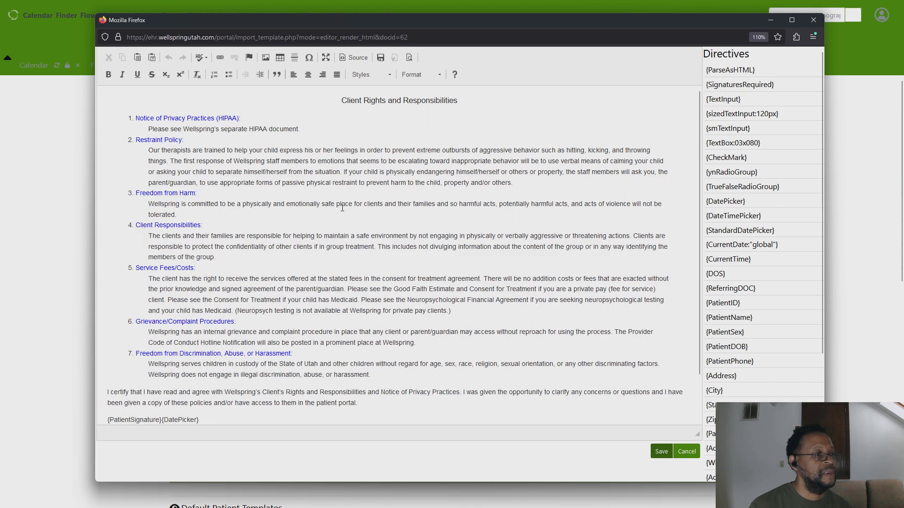
scroll(292, 221, "down", 2)
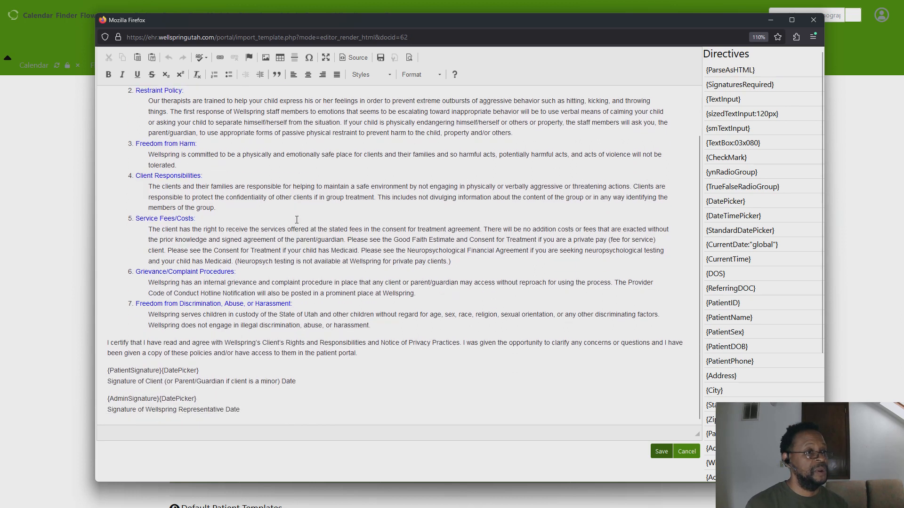
scroll(296, 220, "up", 2)
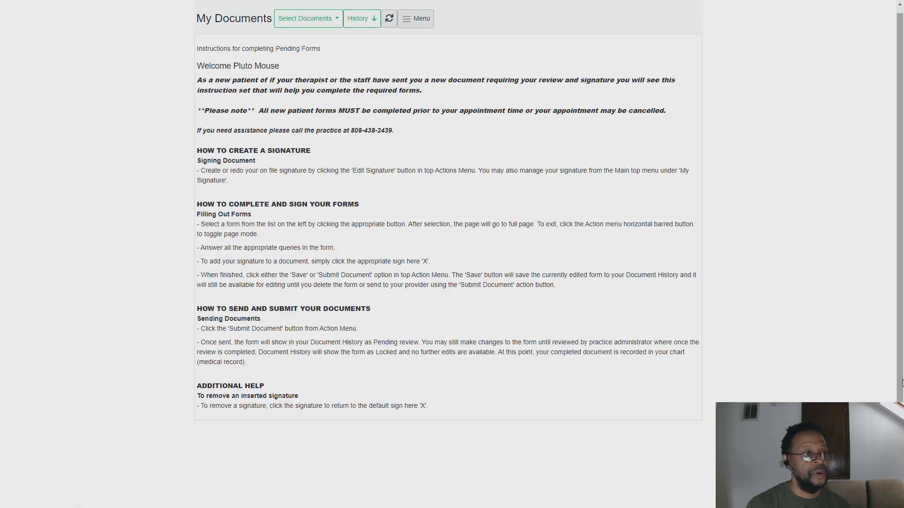
Open the client rights and responsabilities 2 form in the patient portal and review its signature and date fields.
left_click(328, 21)
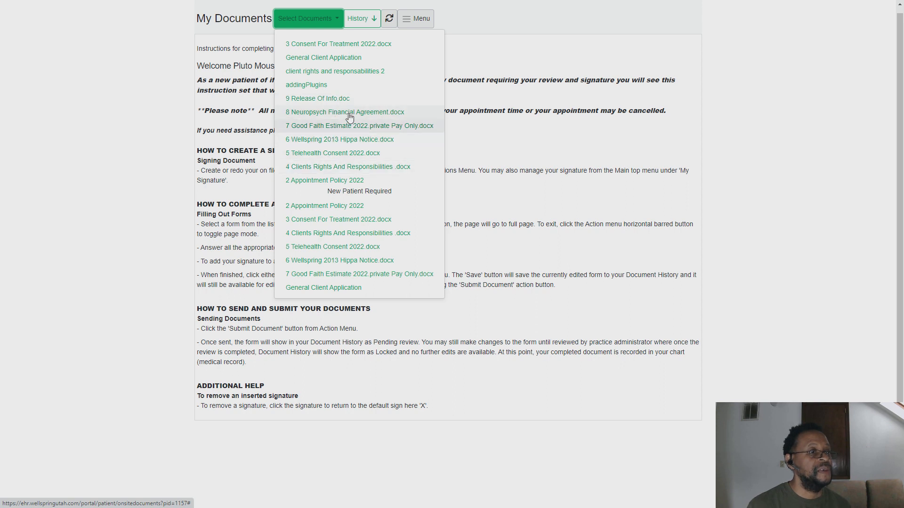
left_click(363, 71)
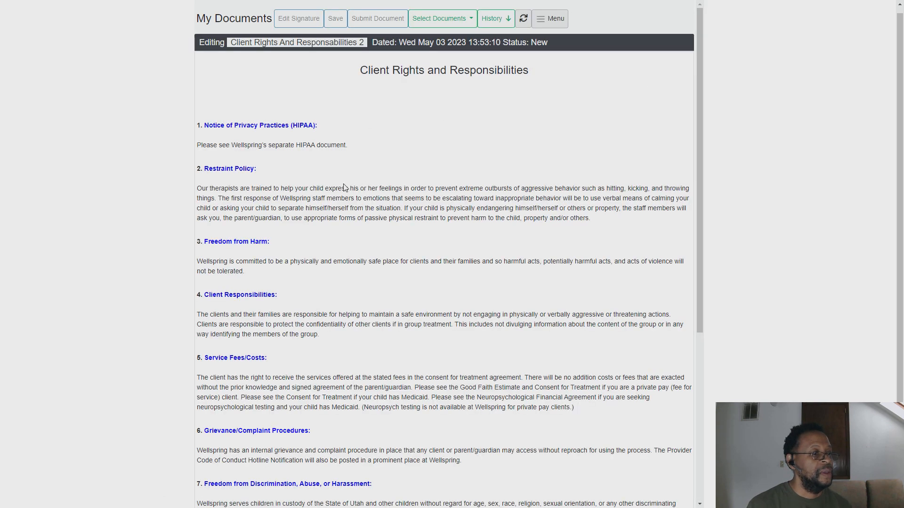
scroll(346, 188, "down", 2)
scroll(345, 190, "down", 1)
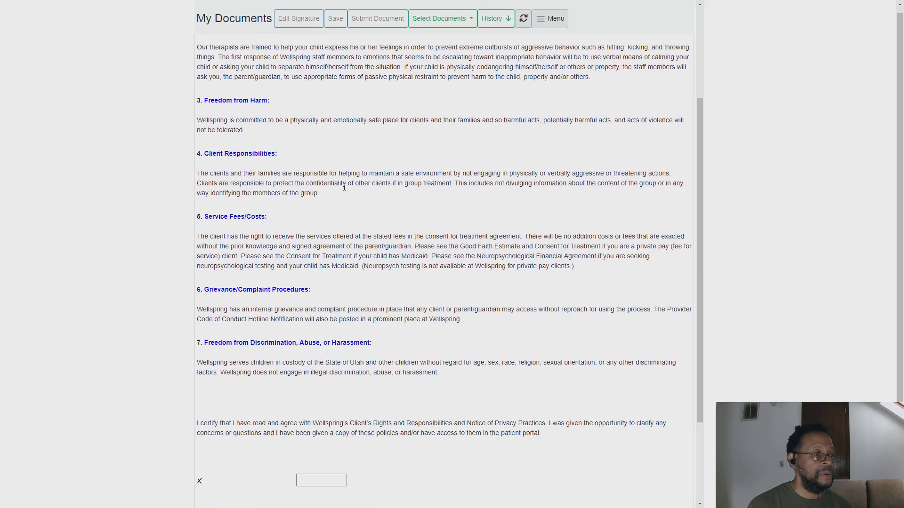
scroll(344, 187, "down", 1)
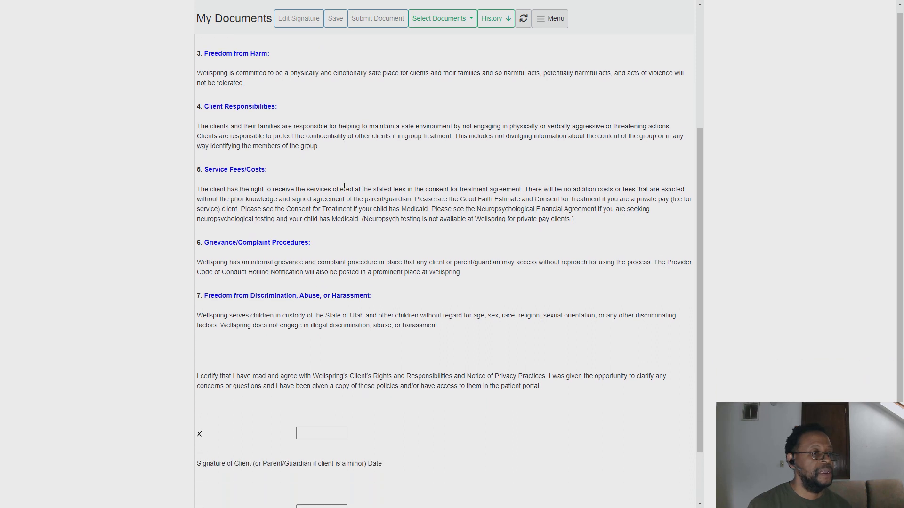
scroll(344, 187, "up", 1)
scroll(344, 189, "down", 3)
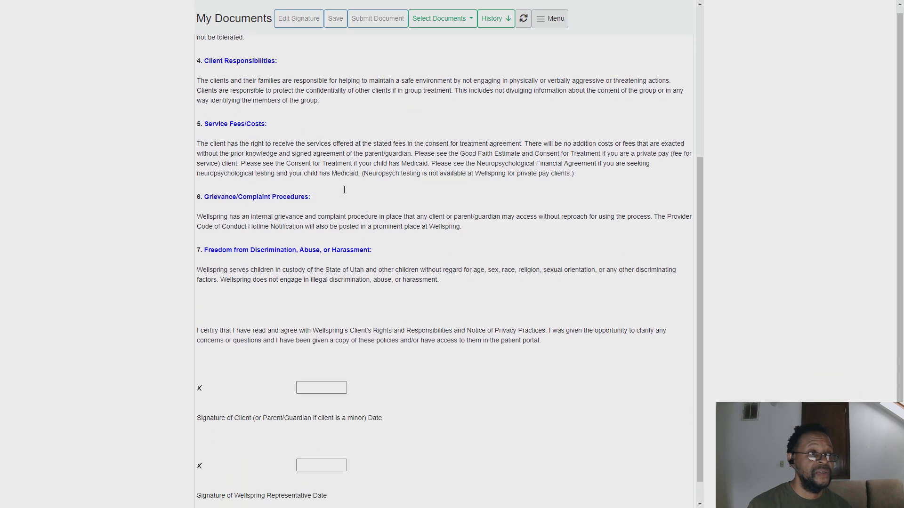
scroll(344, 191, "up", 5)
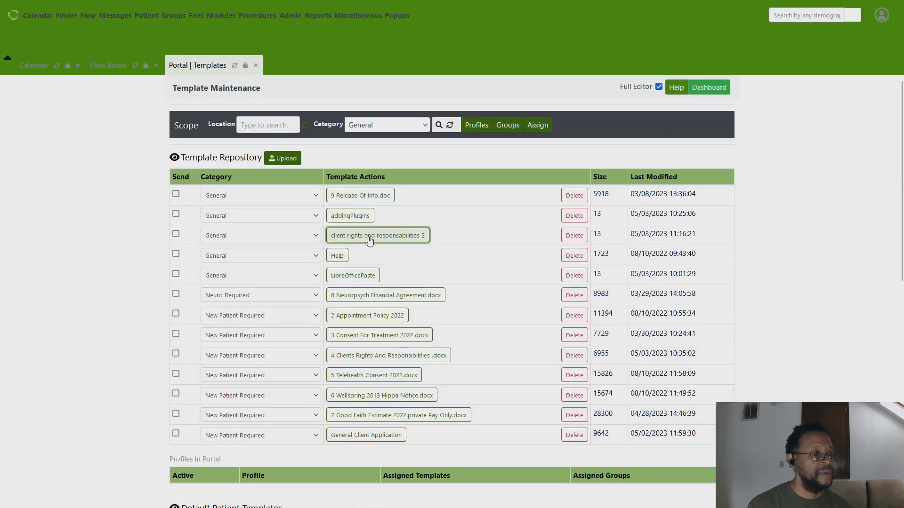
Open the client rights and responsabilities 2 template's HTML source and examine the markup around the signature directives.
left_click(370, 233)
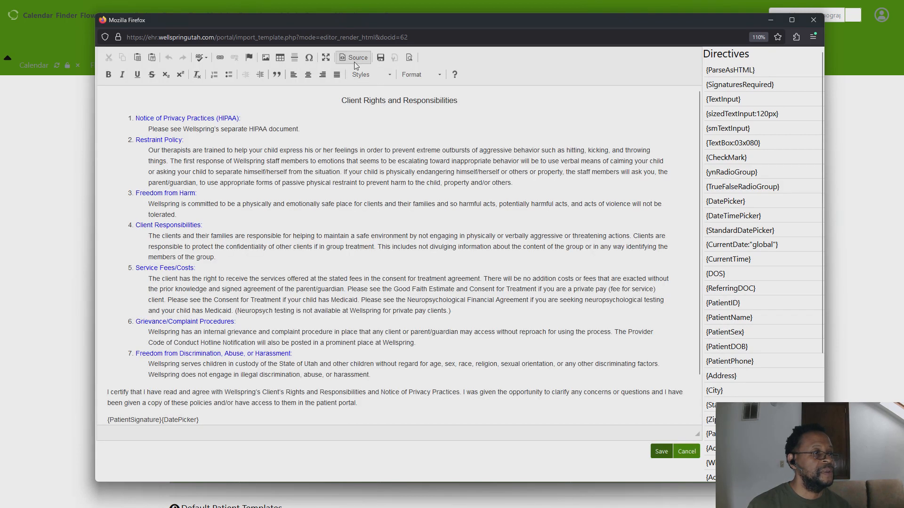
left_click(355, 59)
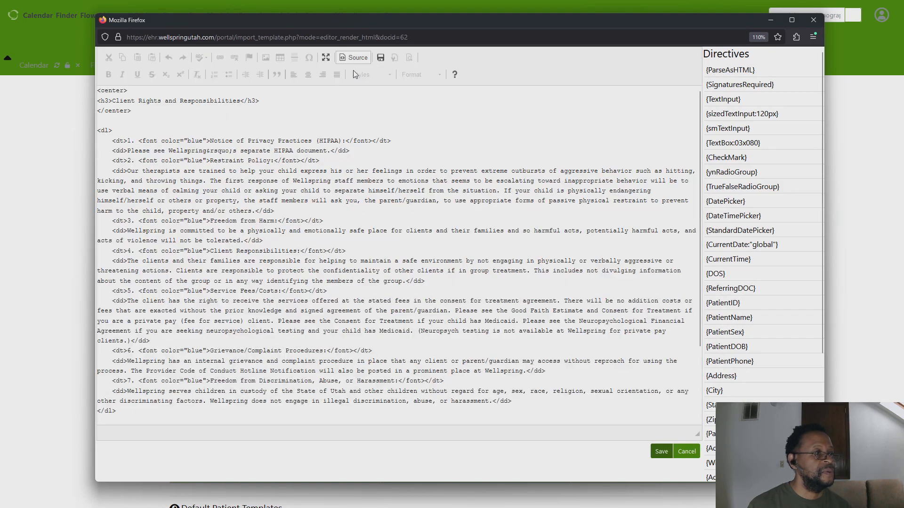
left_click_drag(112, 131, 98, 128)
left_click(120, 141)
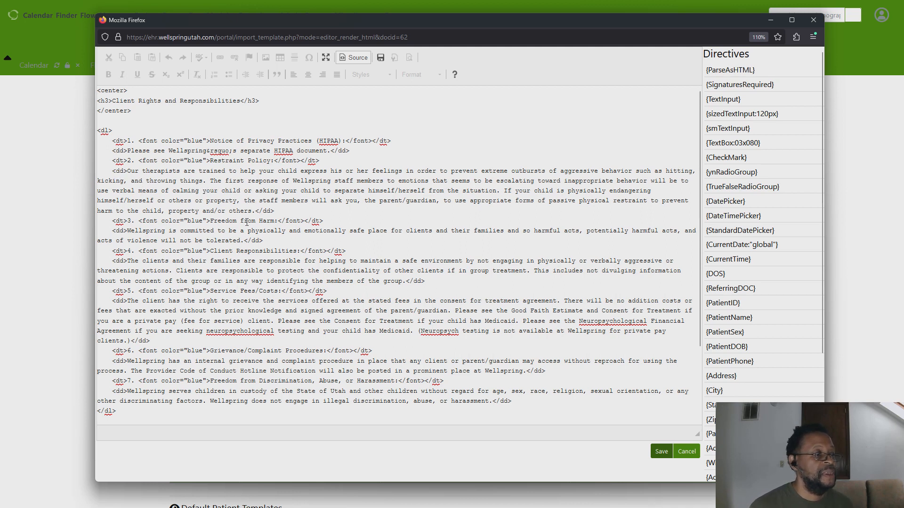
scroll(247, 222, "down", 3)
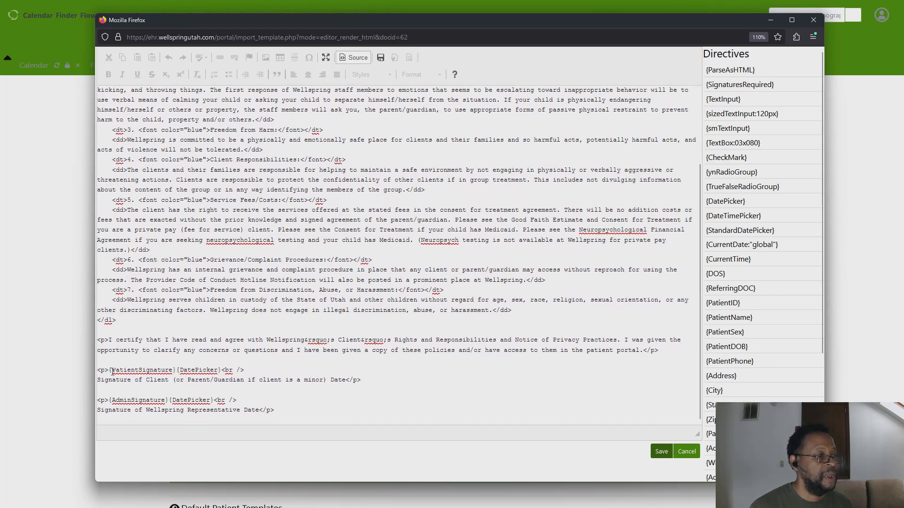
left_click_drag(117, 323, 98, 324)
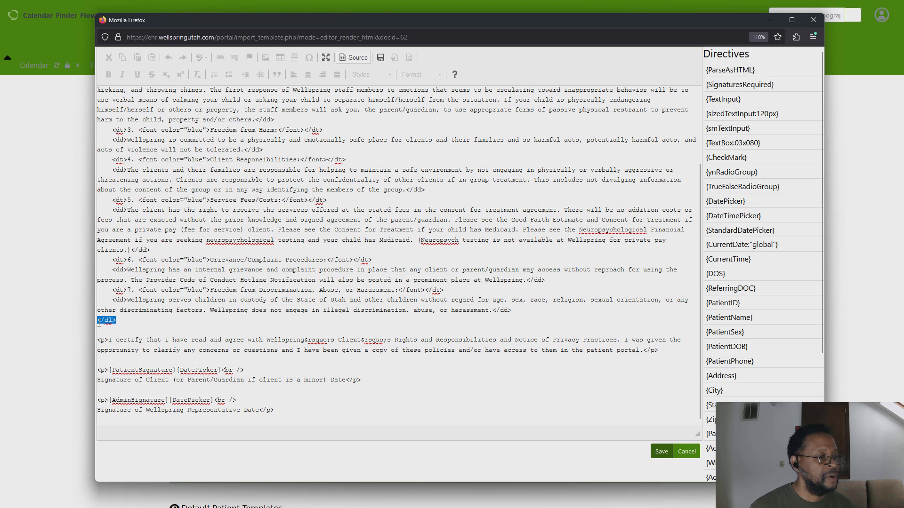
left_click(107, 343)
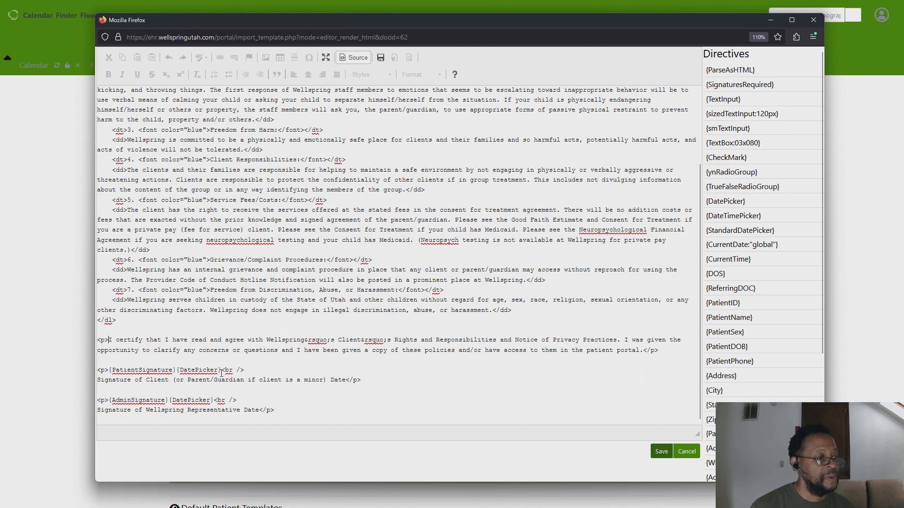
left_click_drag(108, 370, 222, 371)
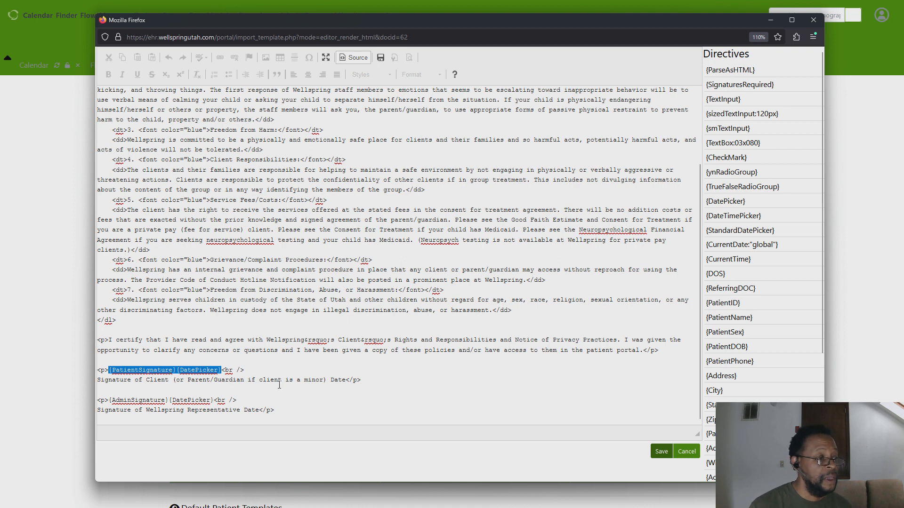
scroll(352, 385, "down", 4)
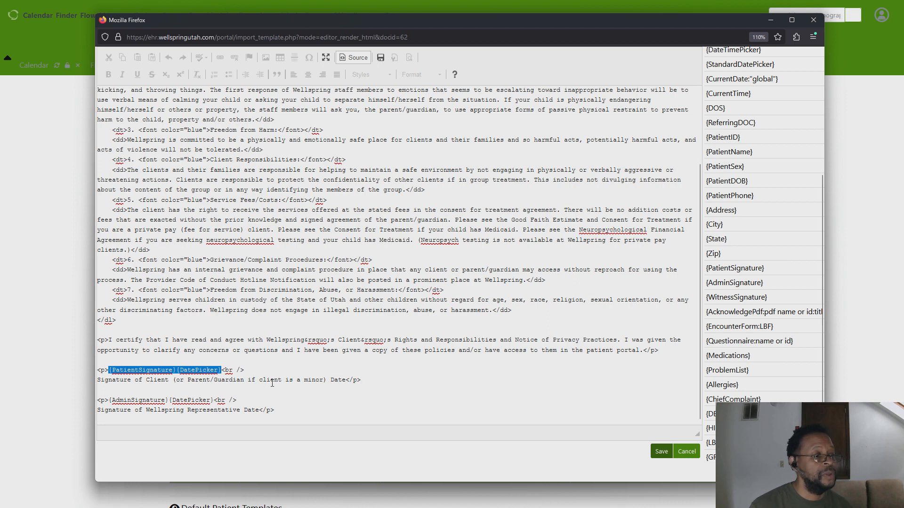
Merge the signature paragraphs by replacing the client signature line's closing </p> with <br> and deleting the <p> before {AdminSignature}.
left_click(361, 379)
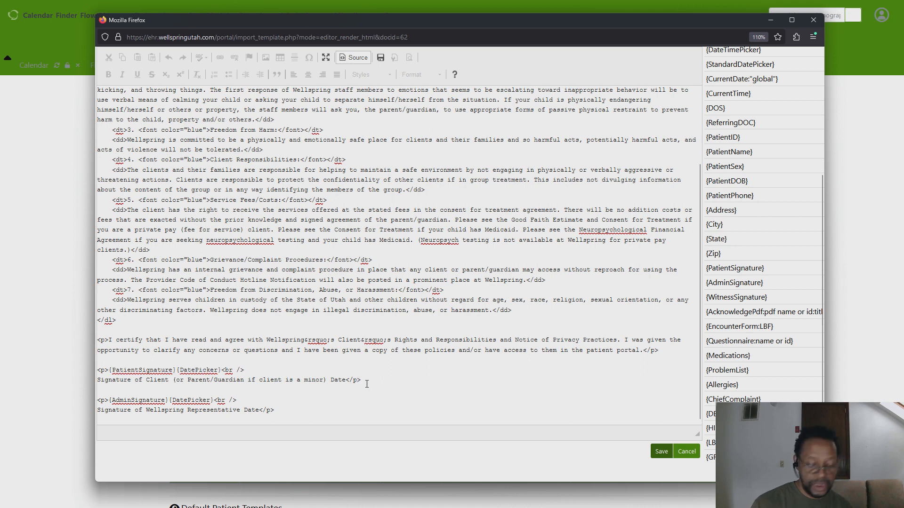
key("Left")
key("BackSpace")
key("BackSpace")
type("br")
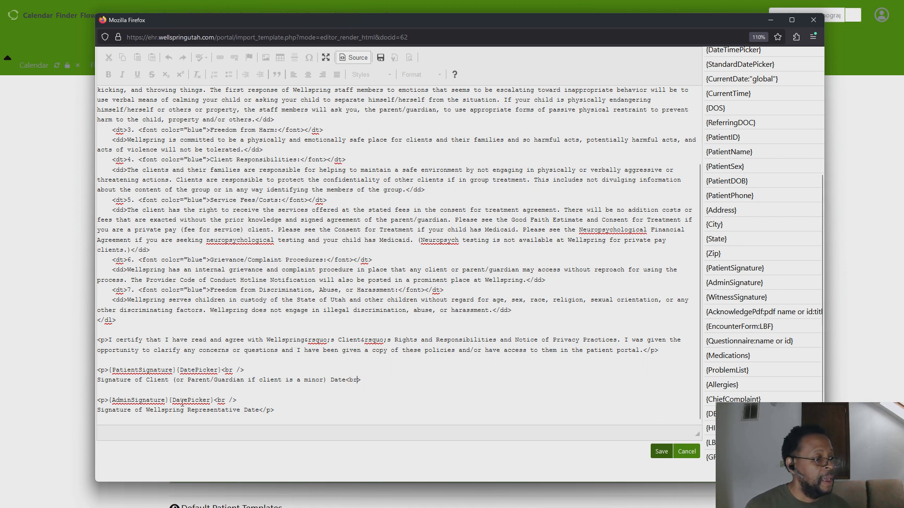
left_click(109, 400)
key("BackSpace")
key("BackSpace")
key("BackSpace")
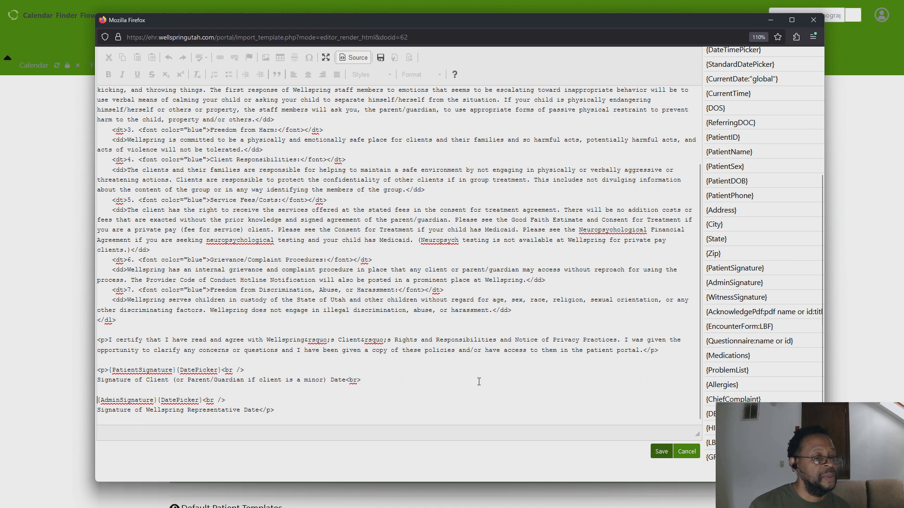
Return to the formatted view, check the signature lines, and save the template.
left_click(353, 58)
scroll(275, 372, "down", 2)
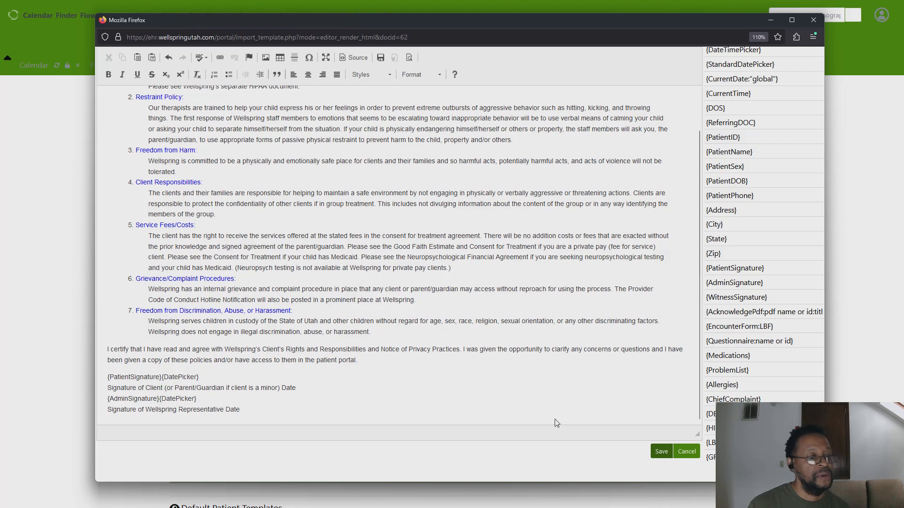
left_click(660, 451)
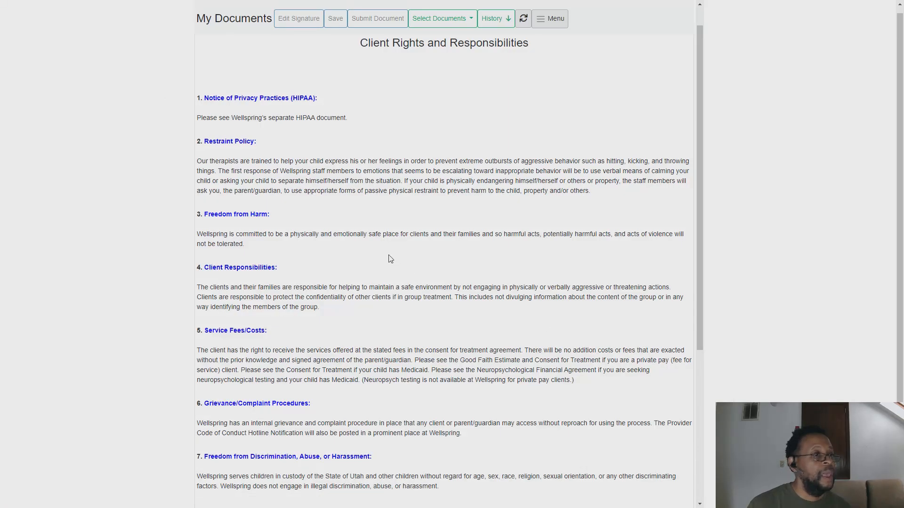
Scroll the updated form in the portal to its signature fields and dismiss the form.
scroll(551, 252, "down", 1)
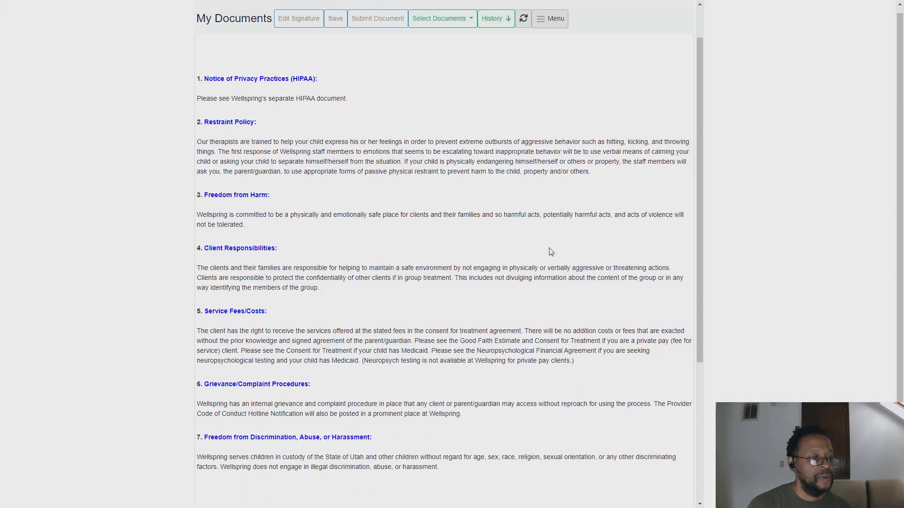
scroll(550, 252, "down", 5)
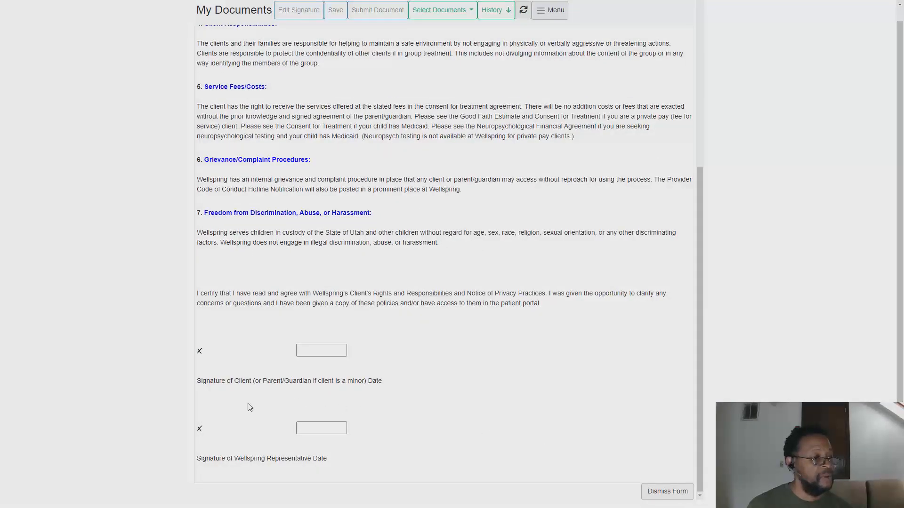
left_click(655, 492)
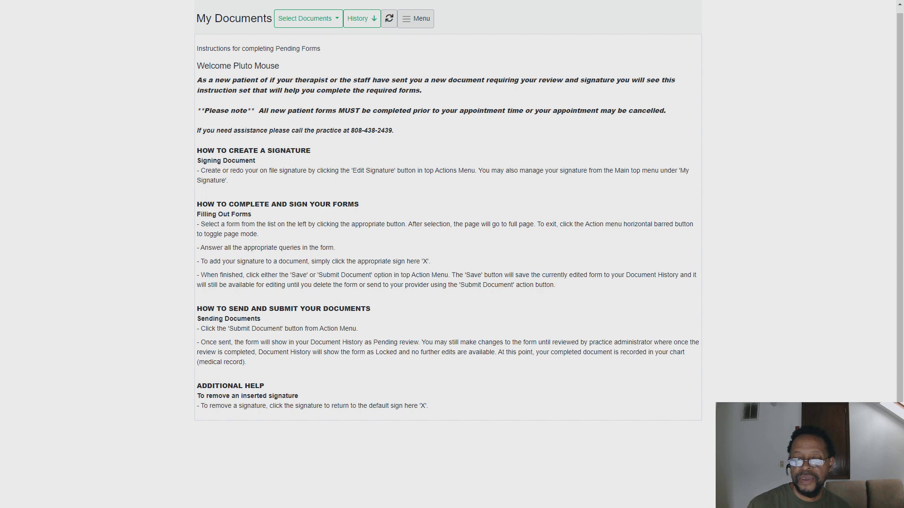
Return to template maintenance and mark client rights and responsabilities 2 for sending.
key("alt+Tab")
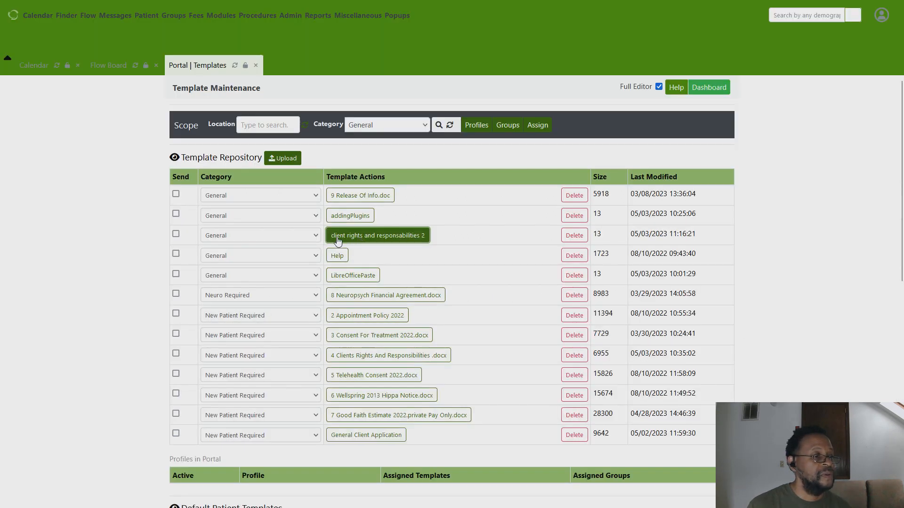
left_click(176, 234)
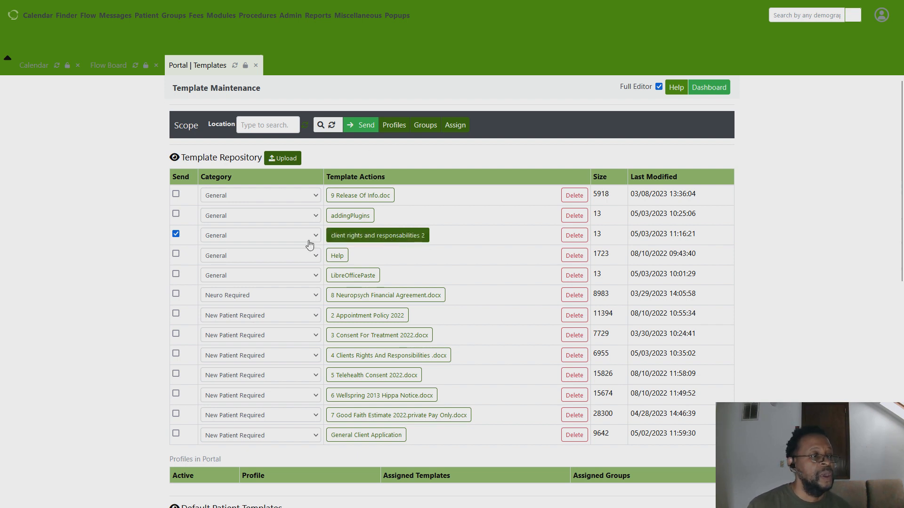
Send the marked template to the portal and open Client Rights And Responsabilities 2 from the patient's documents.
left_click(364, 125)
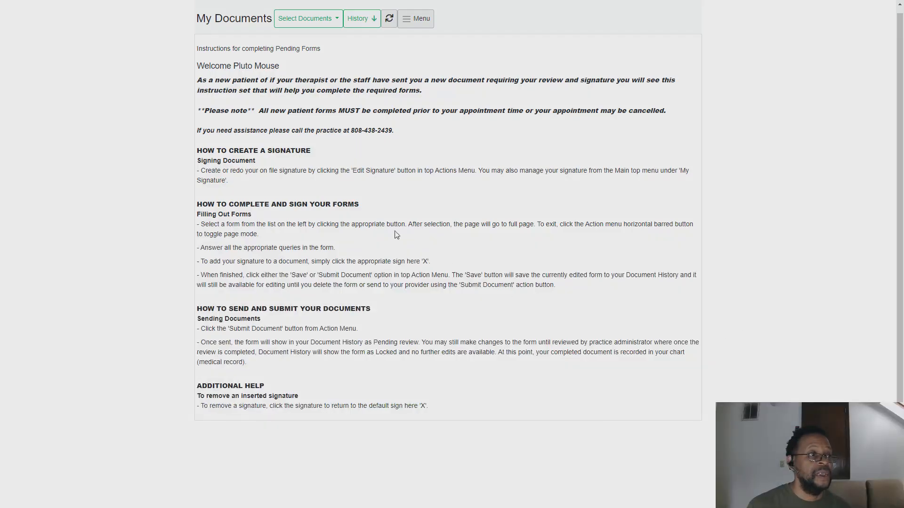
left_click(321, 23)
left_click(330, 72)
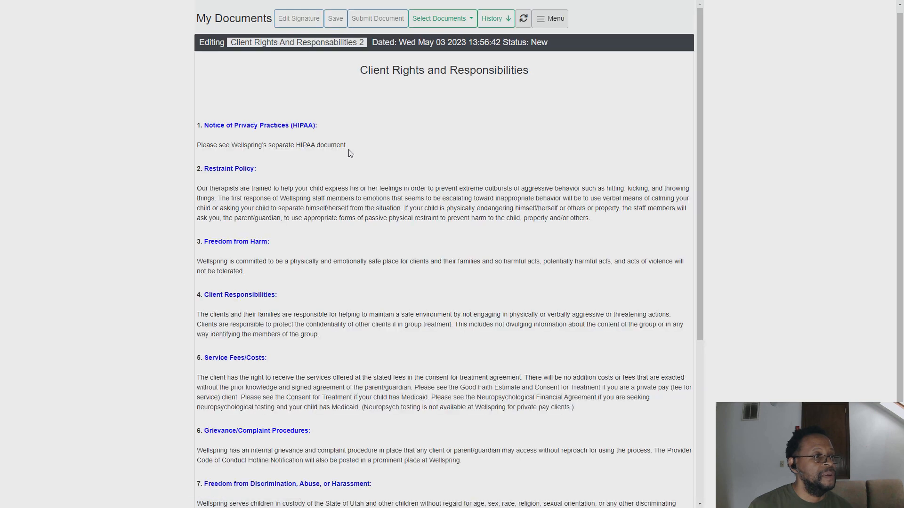
Examine the sent form's signature lines and date fields, opening each date picker without choosing a date.
scroll(350, 160, "down", 4)
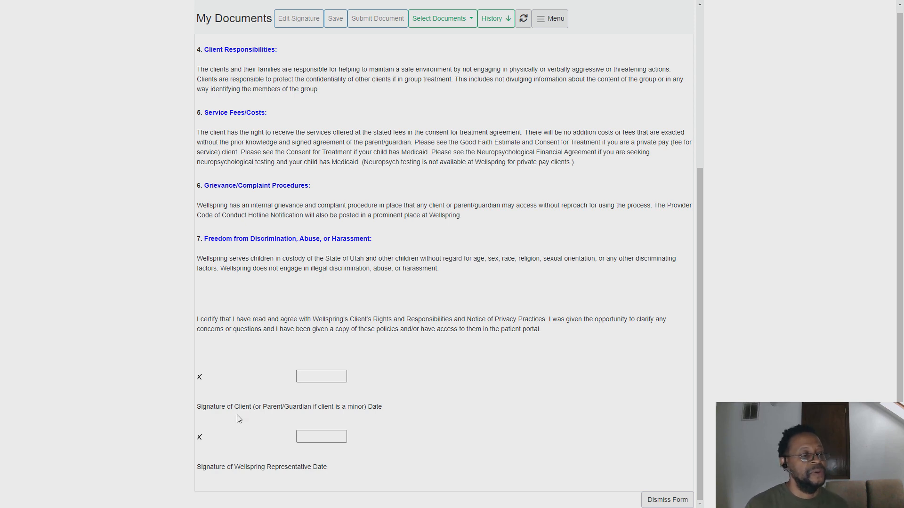
left_click(312, 374)
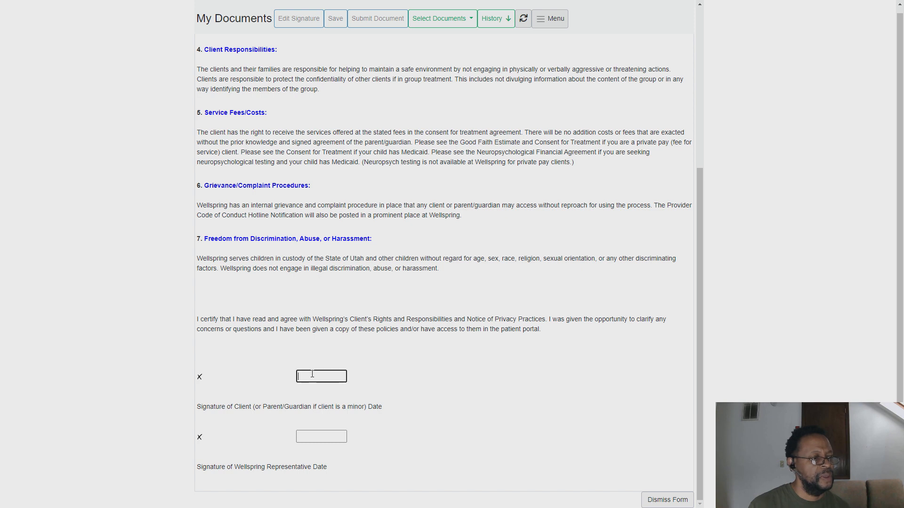
left_click(326, 373)
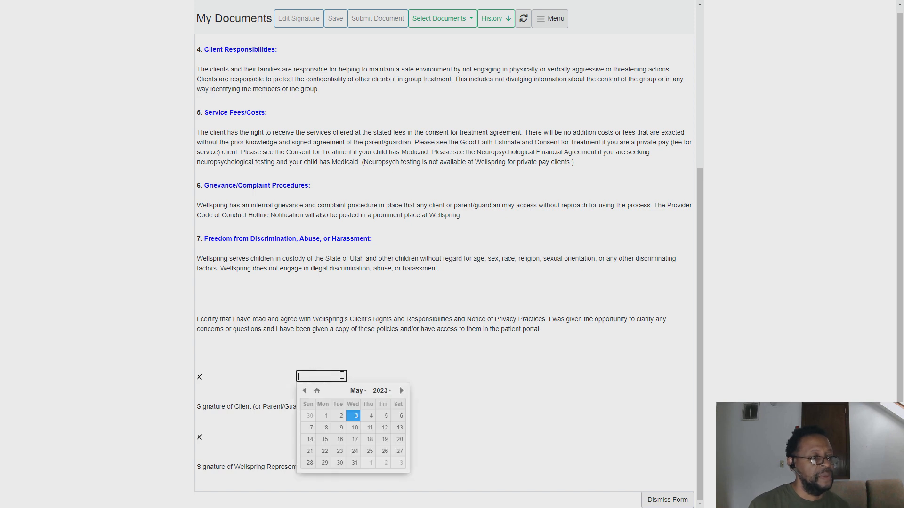
left_click(359, 373)
left_click(324, 438)
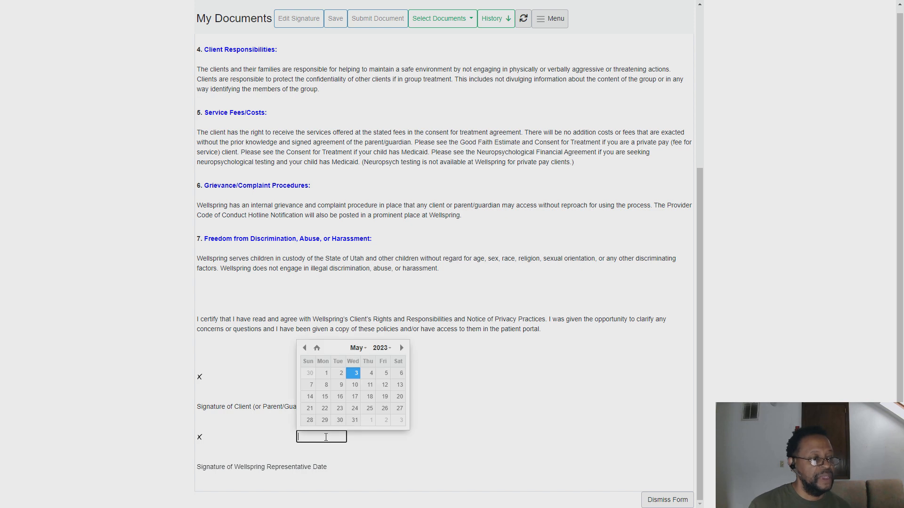
left_click(366, 446)
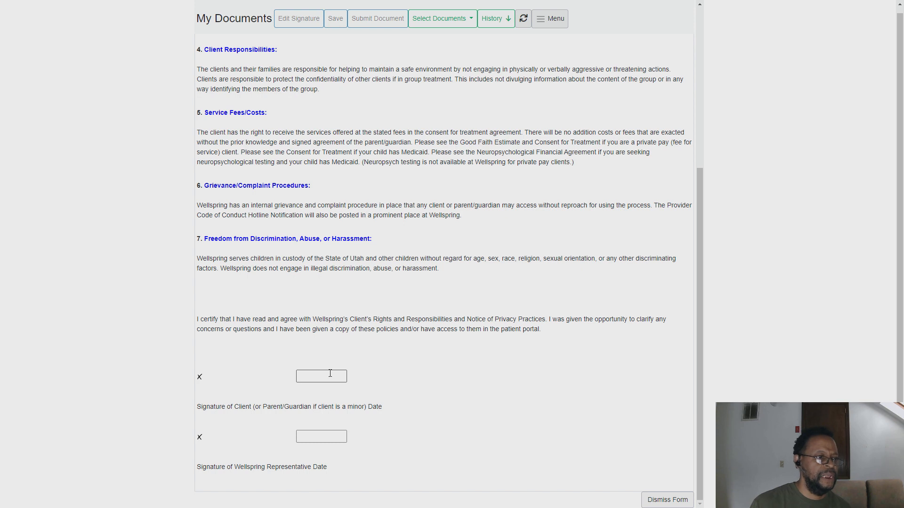
scroll(537, 222, "down", 1)
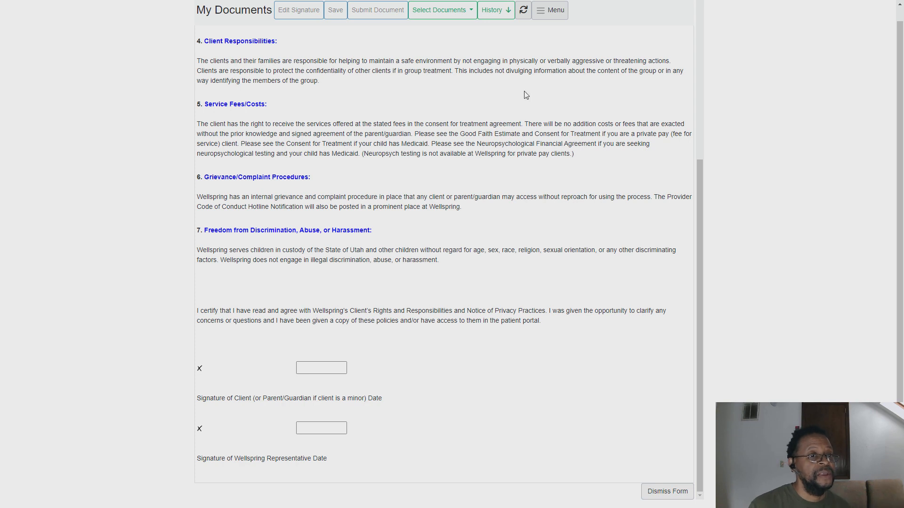
scroll(490, 189, "up", 5)
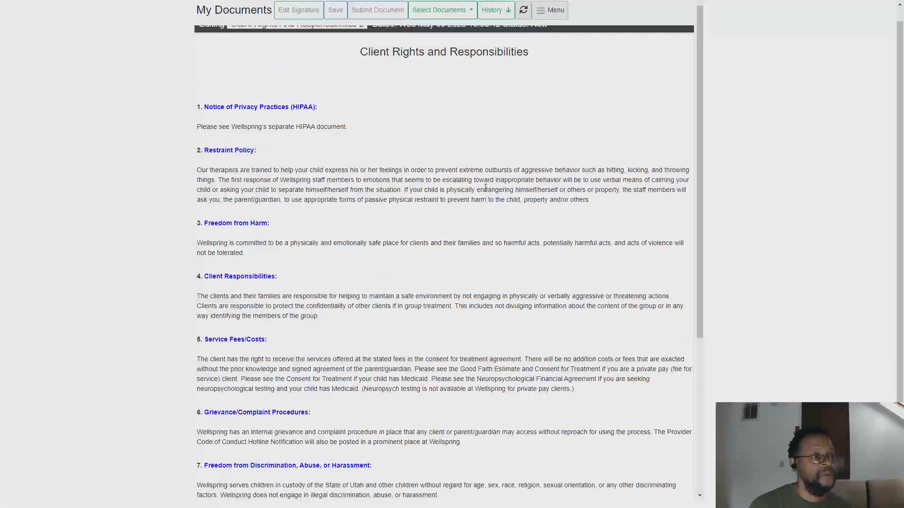
scroll(485, 187, "up", 1)
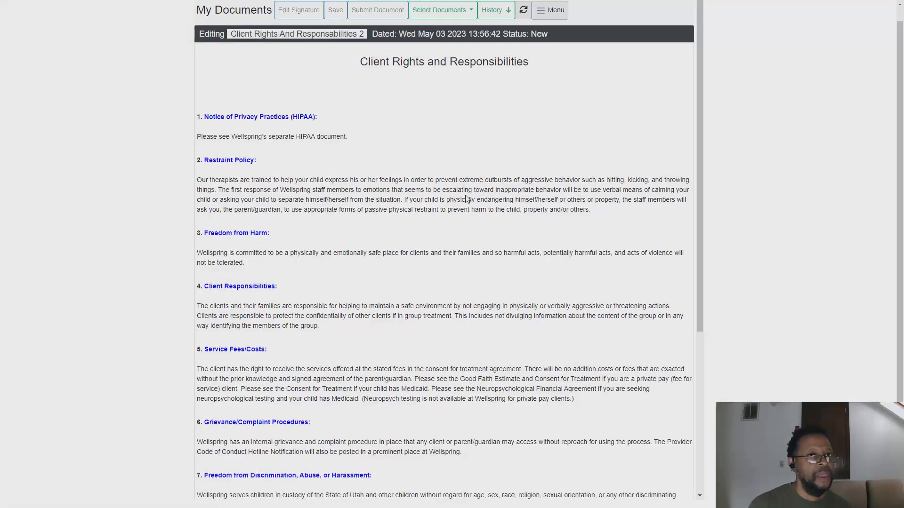